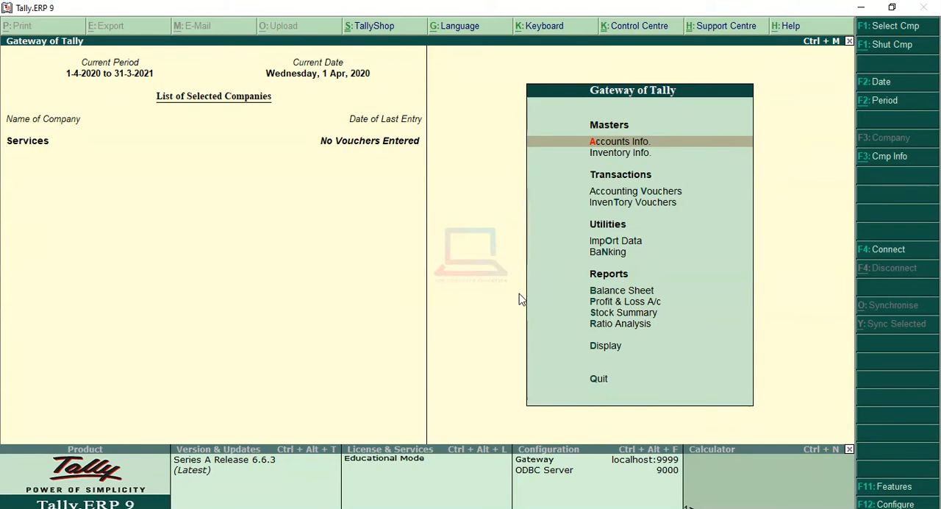
Enable Goods and Services Tax in the company's statutory and taxation features and open its GST details for setup.
left_click(891, 487)
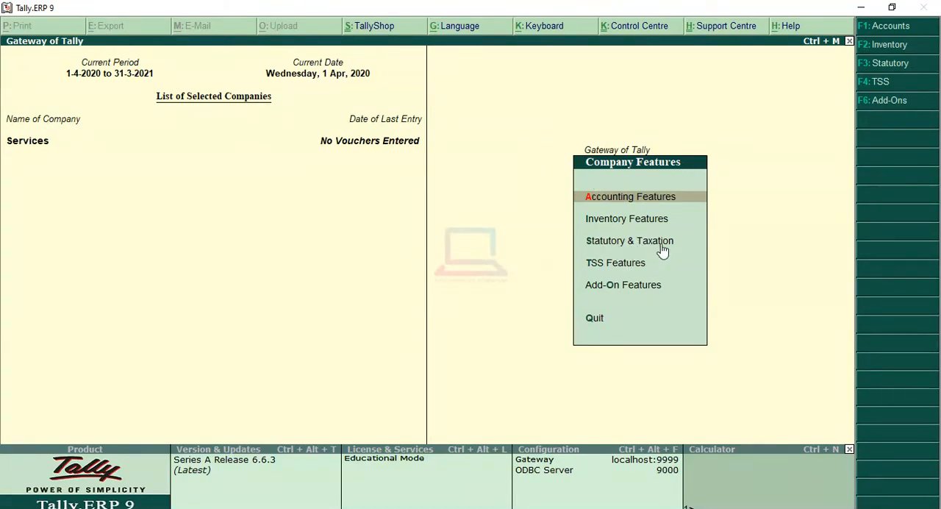
key("Down")
key("Down")
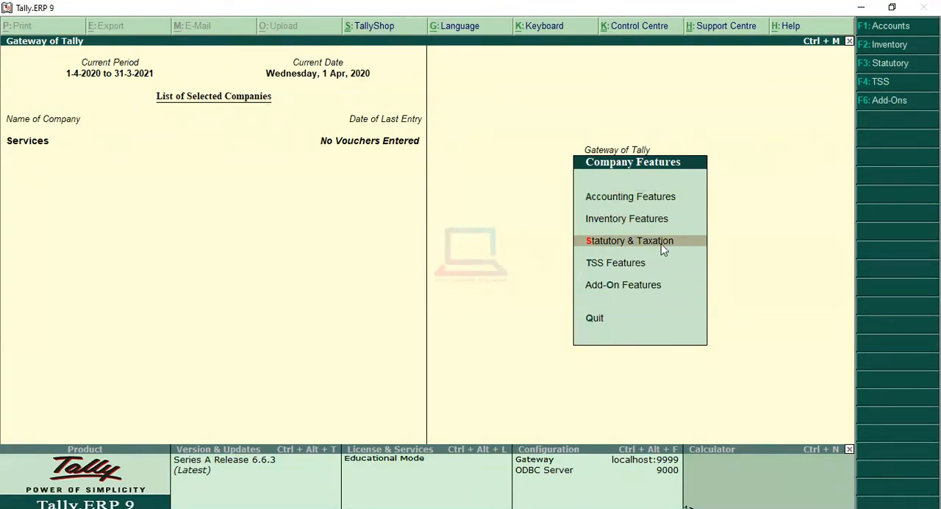
key("Return")
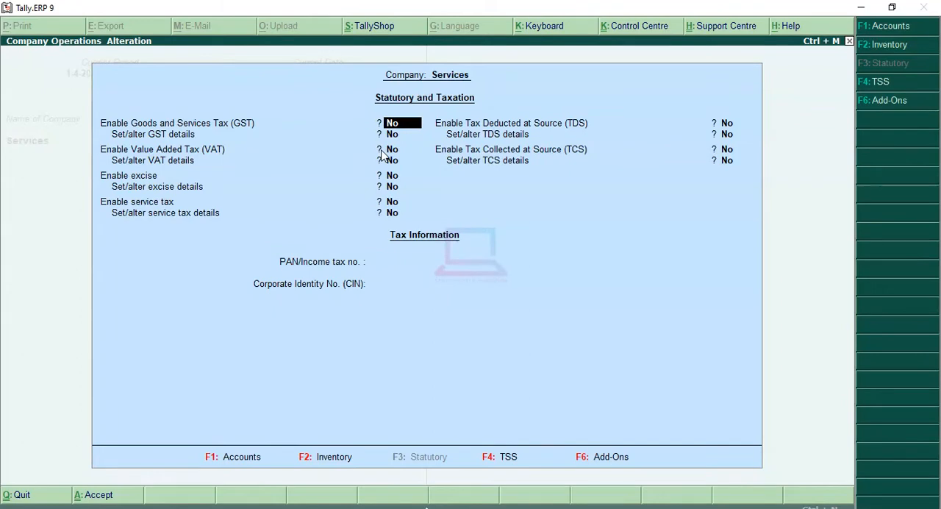
type("yes")
key("Return")
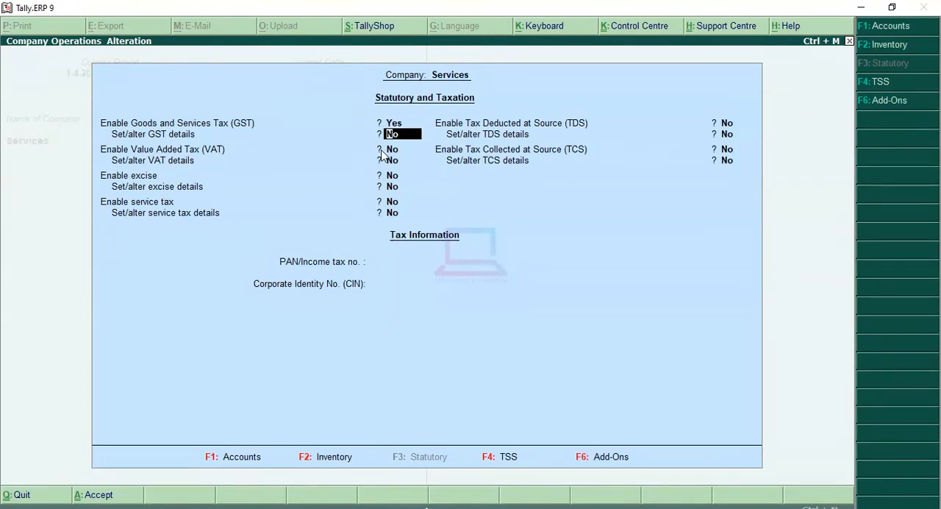
type("yes")
key("Return")
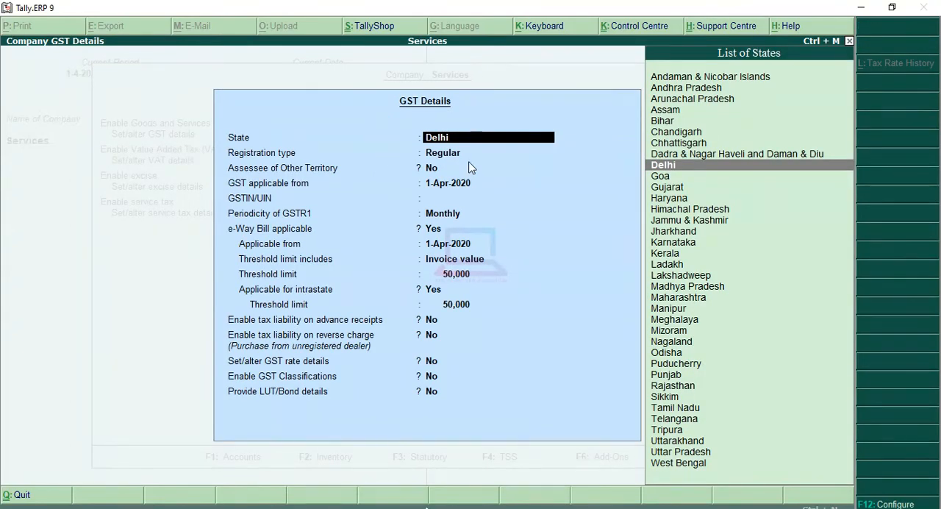
Keep Delhi, Regular registration, Other Territory No and 1-Apr-2020 as the GST start, paste the company's GSTIN/UIN, and keep Monthly GSTR1 periodicity.
key("Return")
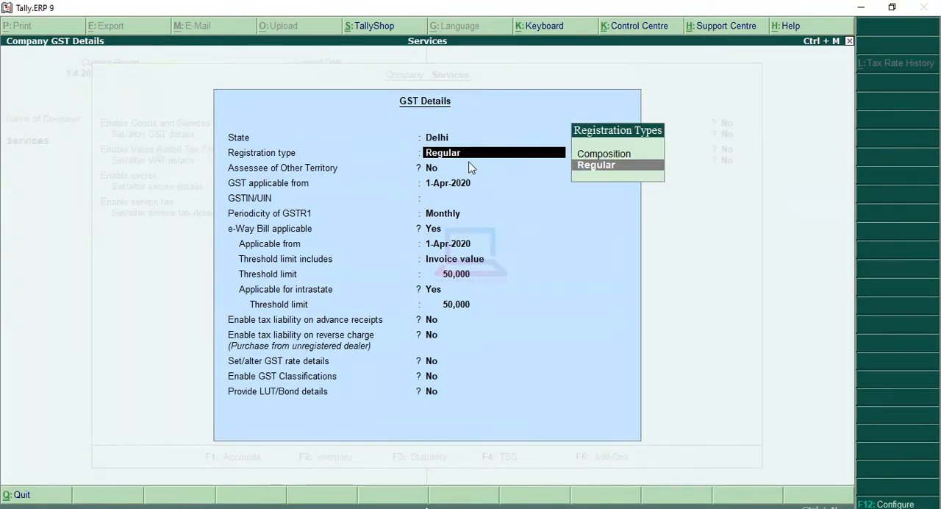
key("Return")
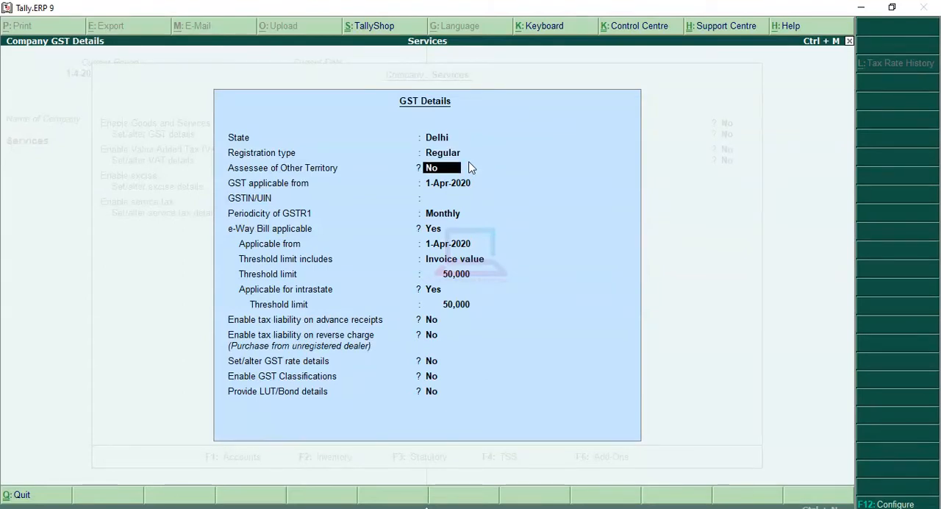
key("Return")
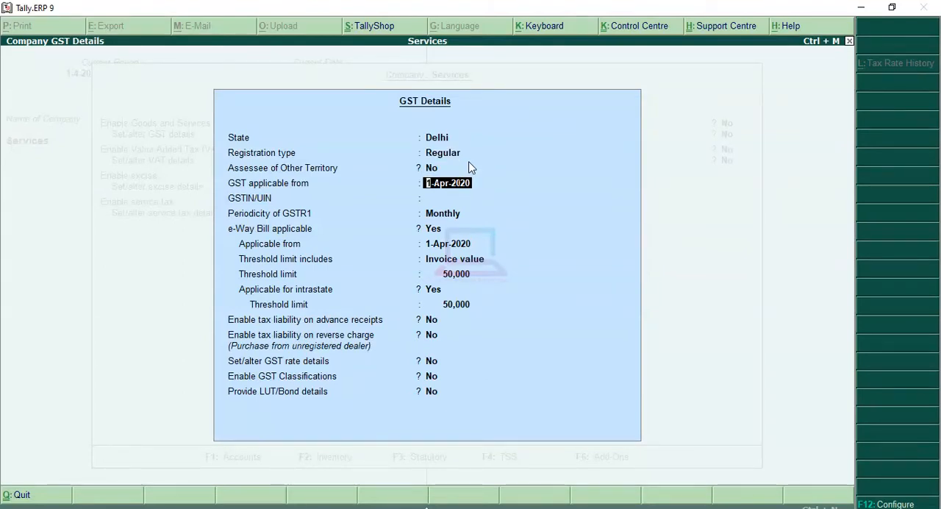
key("Return")
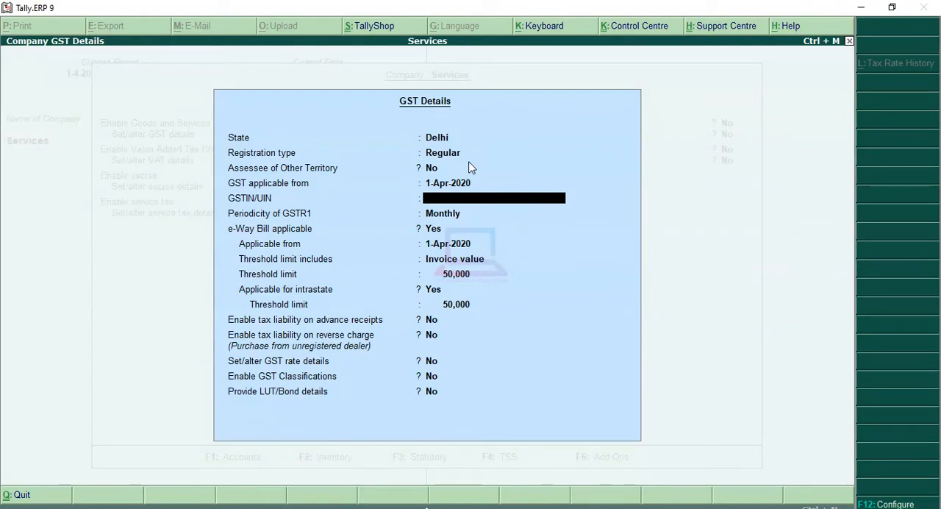
key("ctrl+alt+v")
key("Return")
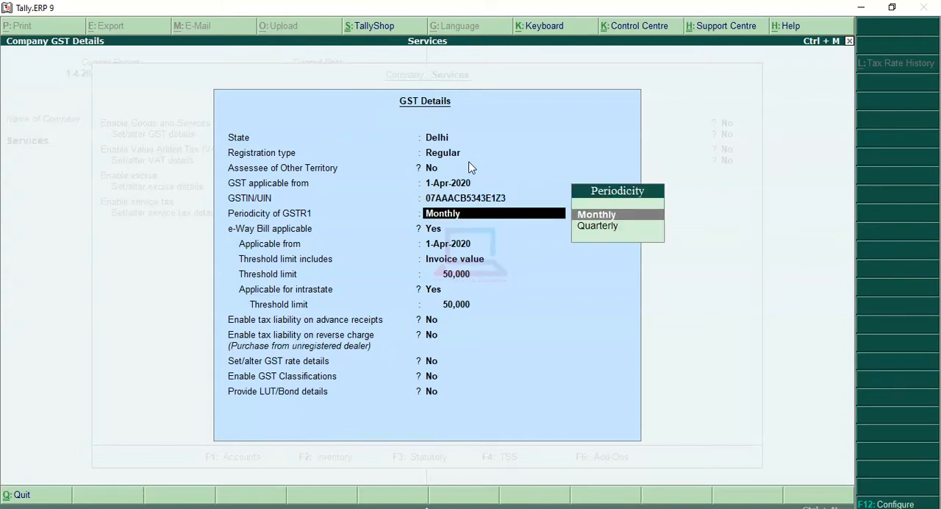
key("Return")
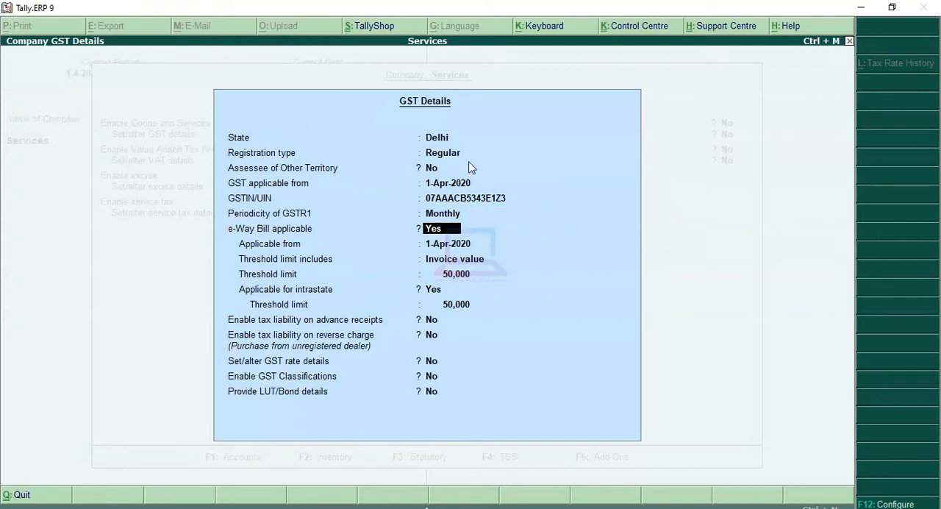
Set e-Way Bill applicable to No, leave the remaining GST options at No, and accept the company's GST details.
key("n")
key("Return")
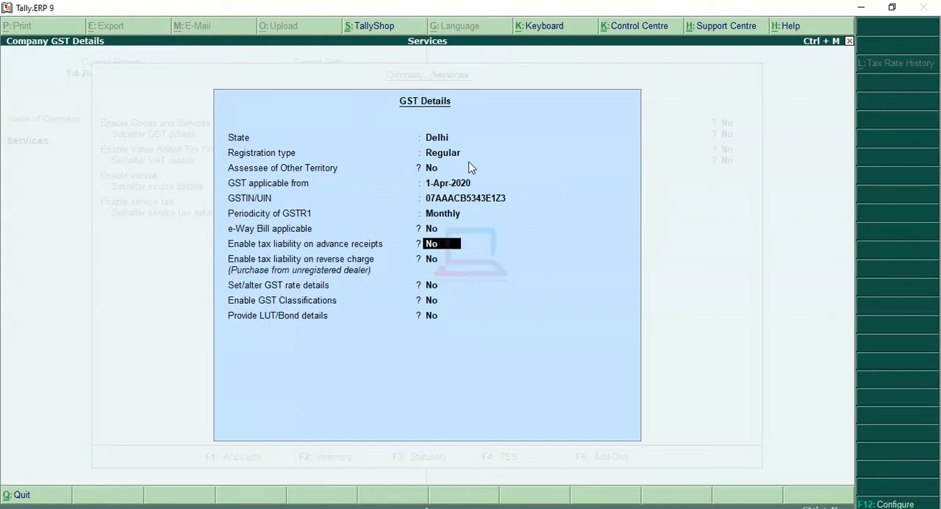
key("Return")
key("Return")
key("Return")
key("Return")
key("Return")
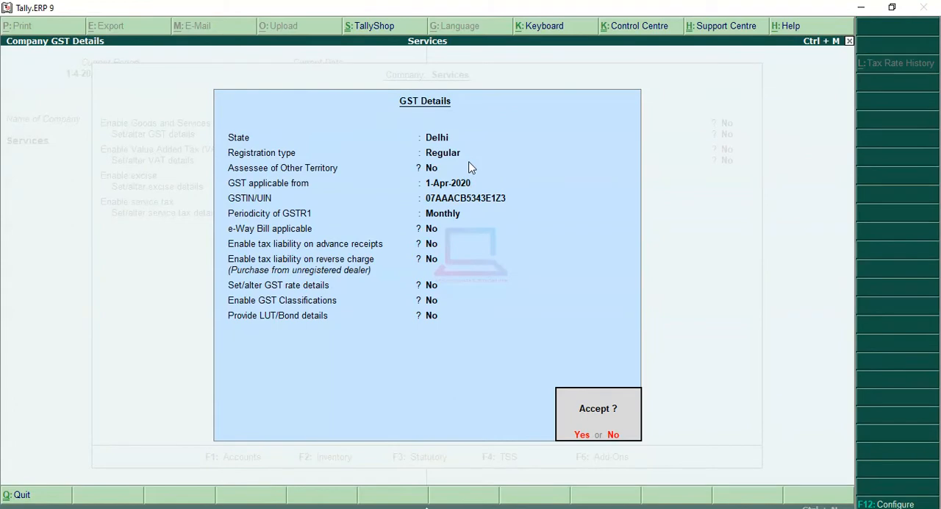
Leave the other statutory taxes and tax information unchanged, save the company's statutory settings, and return to the Gateway of Tally.
key("Return")
key("Return")
key("Return")
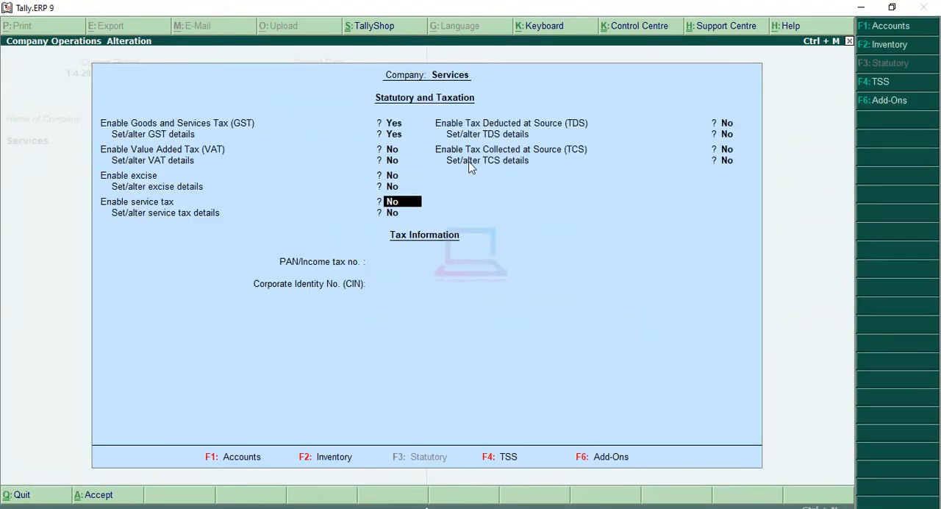
key("Return")
key("Return")
key("Return")
key("Return")
key("Return")
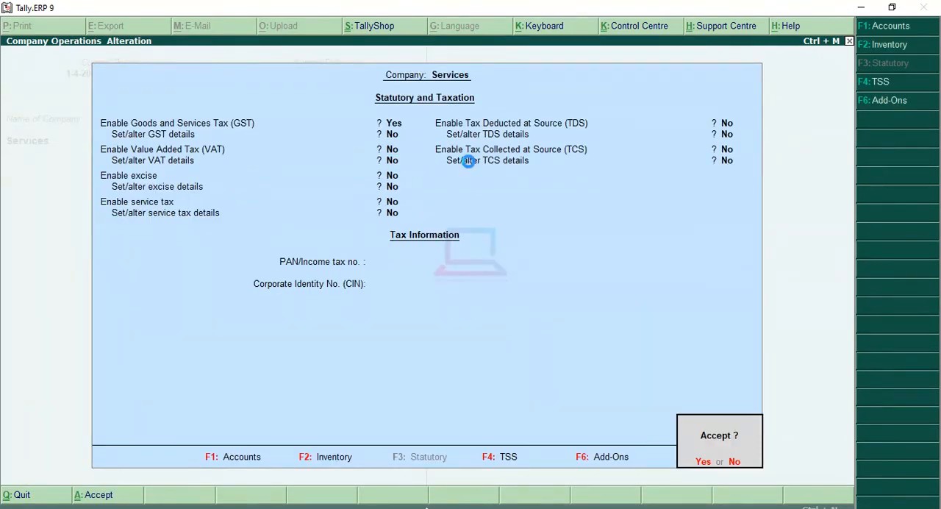
key("Return")
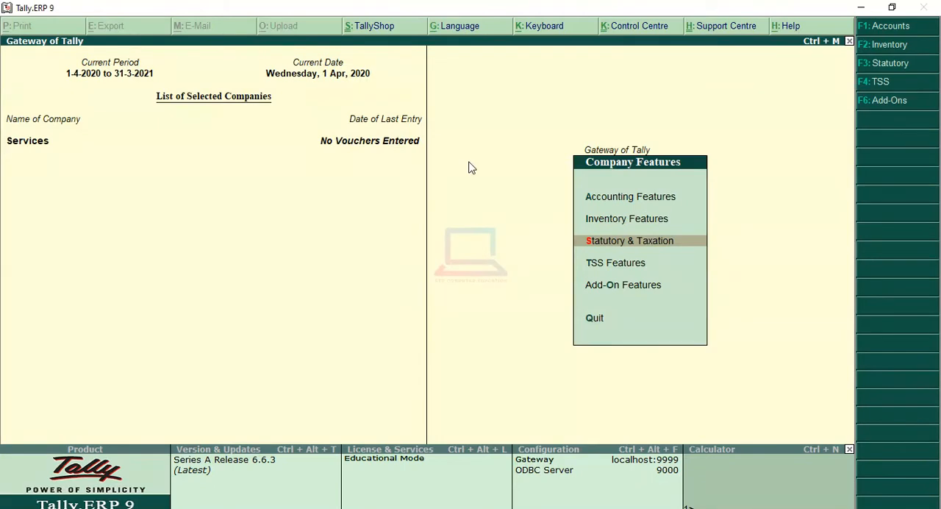
key("Escape")
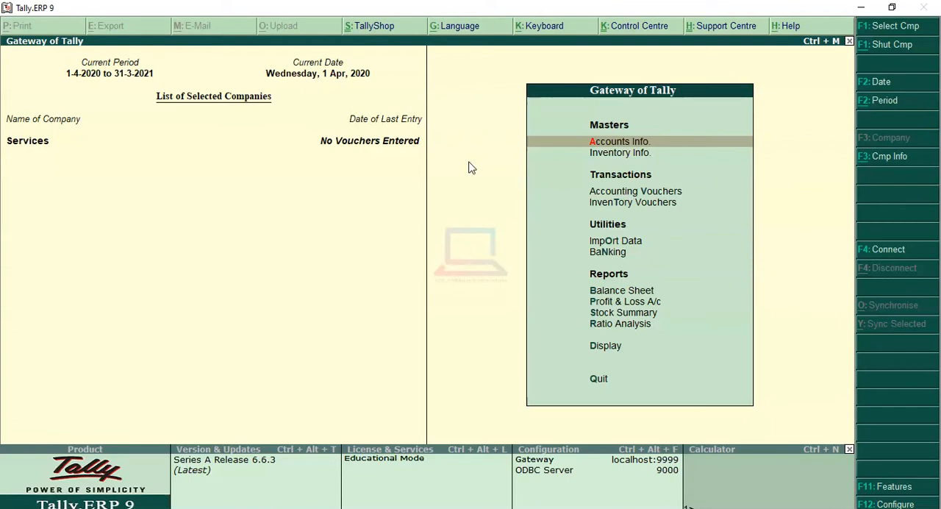
Start creating a new accounts ledger with the name "Tephone Services" and no alias.
key("Return")
key("Down")
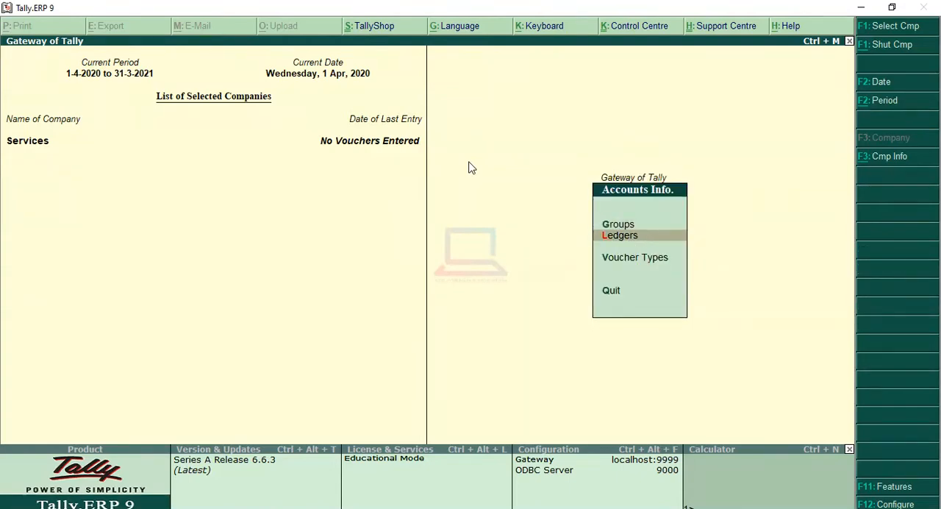
key("Return")
key("Return")
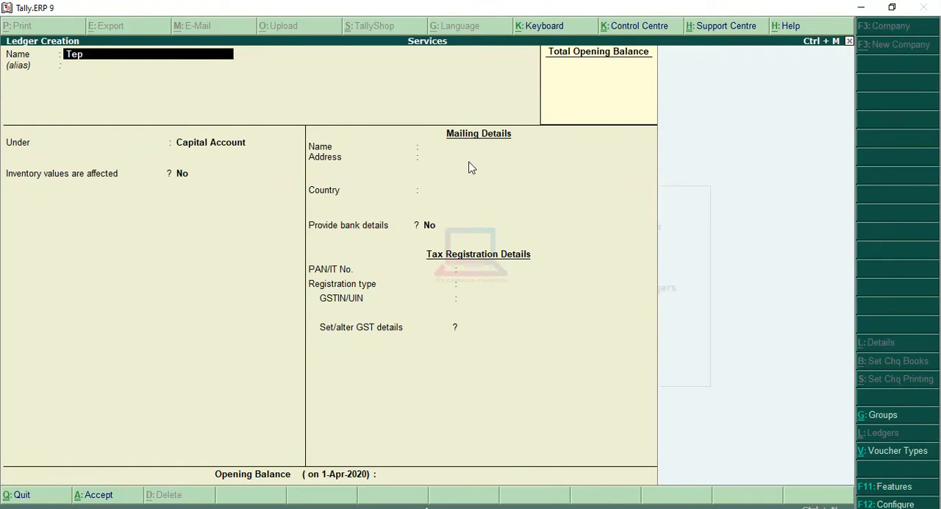
type("Tephone Services")
key("Return")
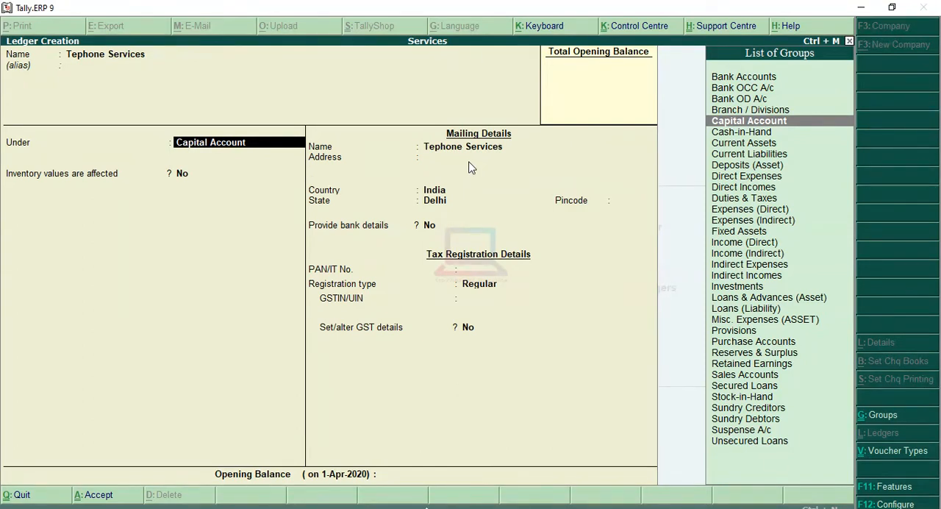
Place the new ledger under the Indirect Expenses group.
key("Down")
key("Down")
key("Down")
key("Down")
key("Down")
key("Down")
key("Down")
key("Down")
key("Down")
key("Down")
key("Down")
key("Down")
key("Down")
key("Down")
key("Down")
key("Down")
key("Up")
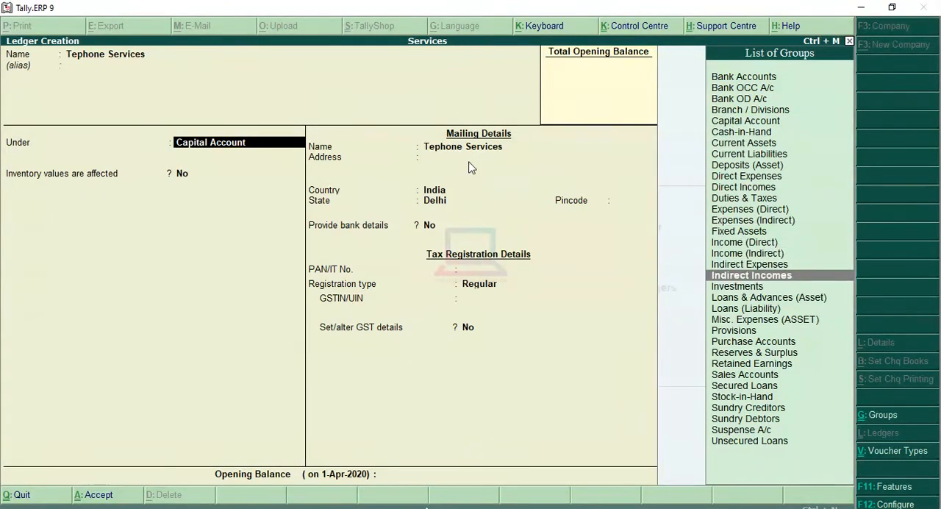
key("Up")
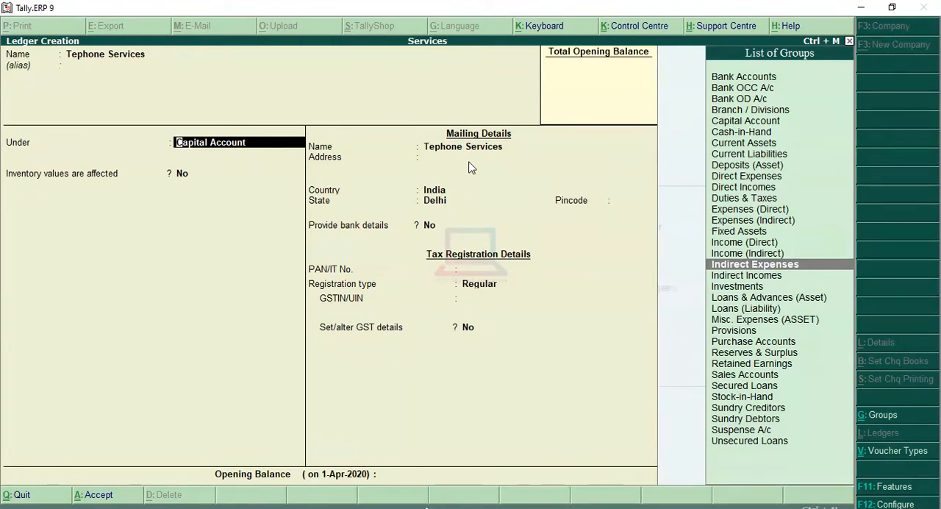
key("Return")
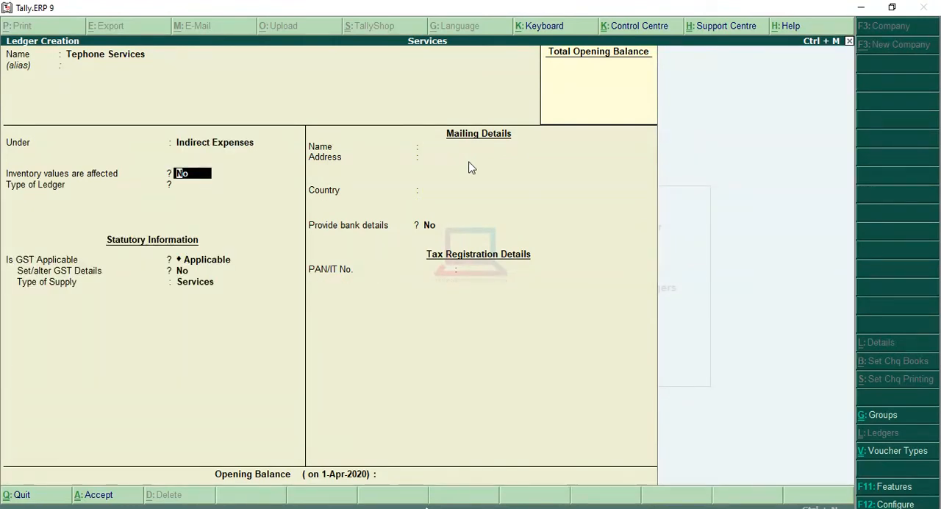
Keep inventory values unaffected and ledger type Not Applicable, keep GST Applicable, and set Set/alter GST Details to Yes.
key("Return")
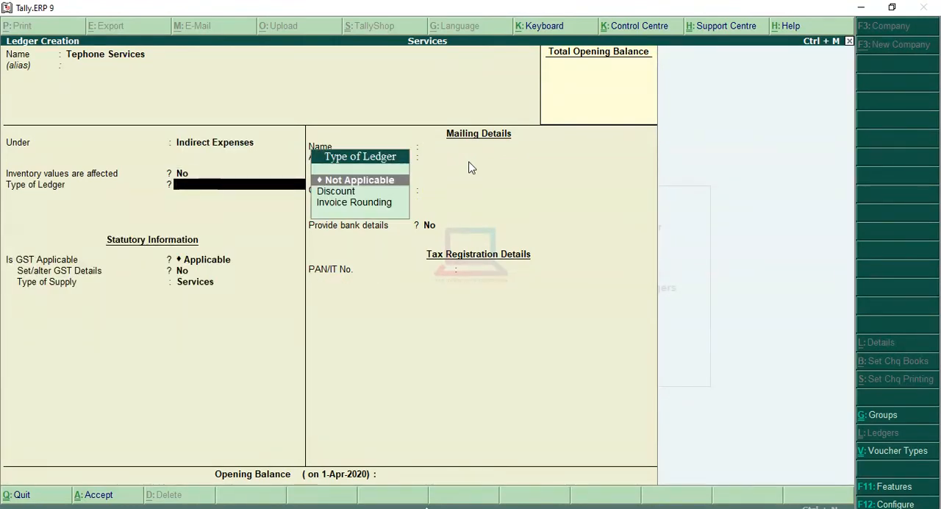
key("Return")
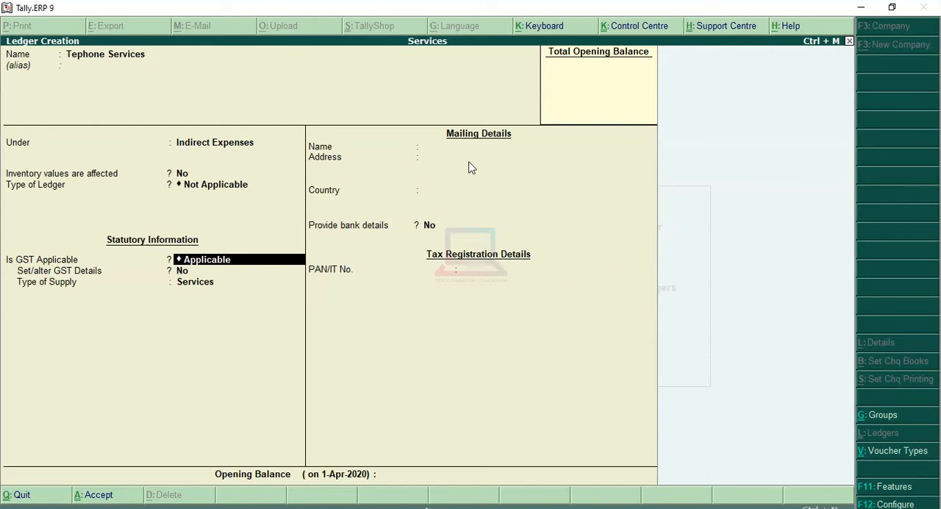
key("Return")
key("BackSpace")
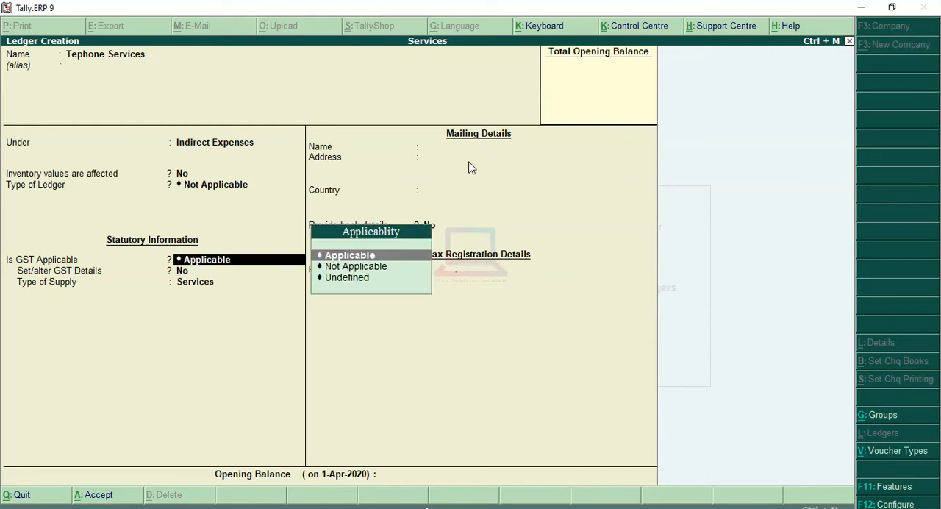
key("Down")
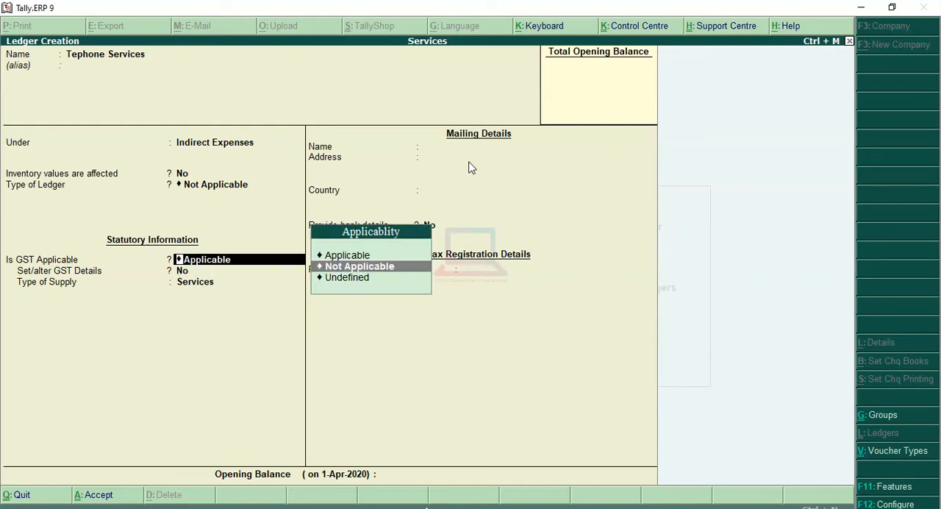
key("Up")
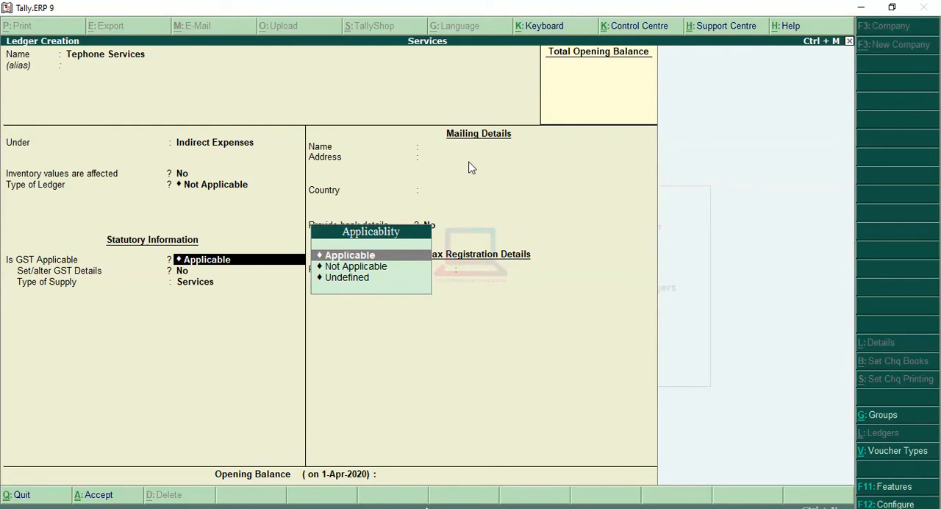
key("Return")
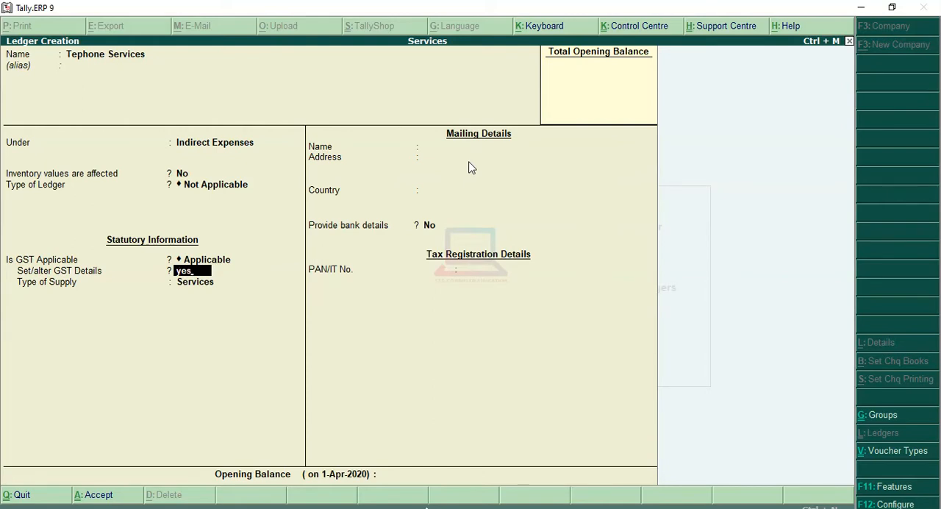
key("Return")
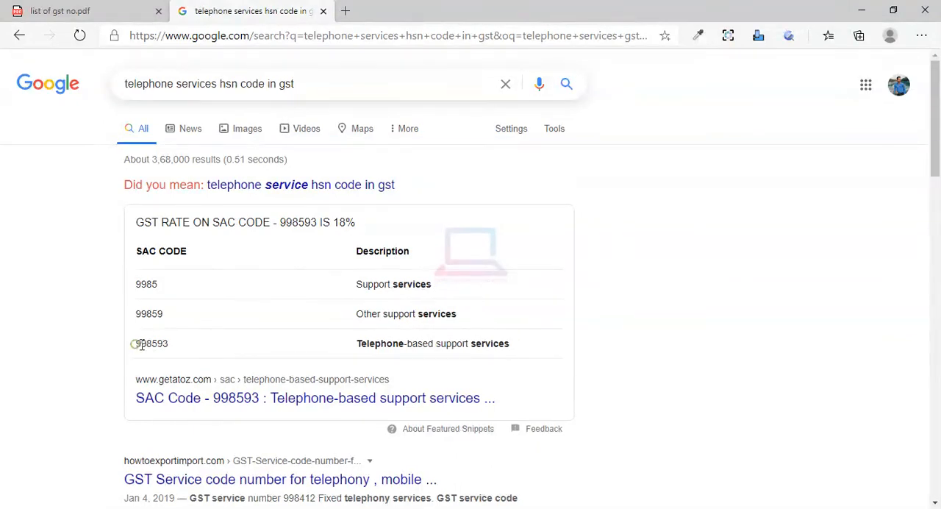
Copy the SAC code 998593 for telephone-based support services from the browser's search results and return to Tally.ERP 9.
left_click_drag(132, 343, 168, 345)
left_click(167, 346)
key("alt+Tab")
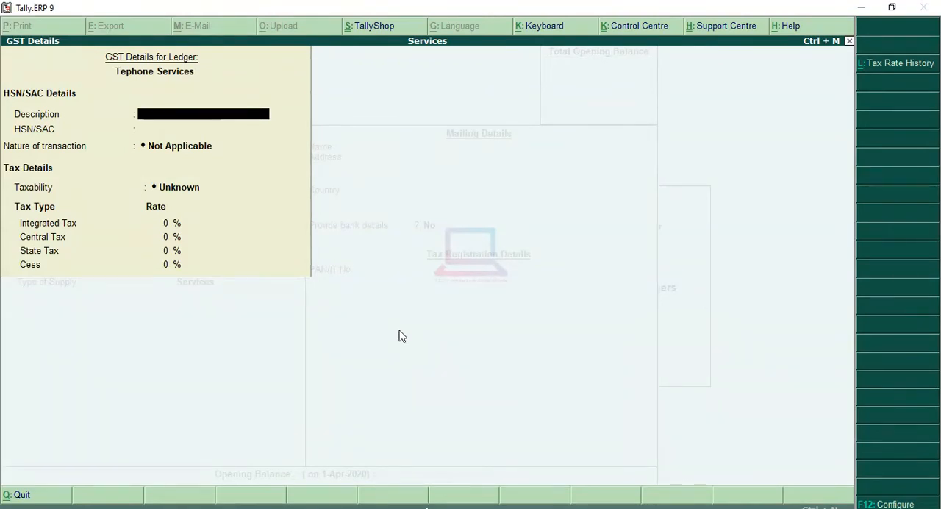
Enter "Telephone Services" as the ledger's HSN/SAC description and paste 998593 as its HSN/SAC code.
type("lephone Ser")
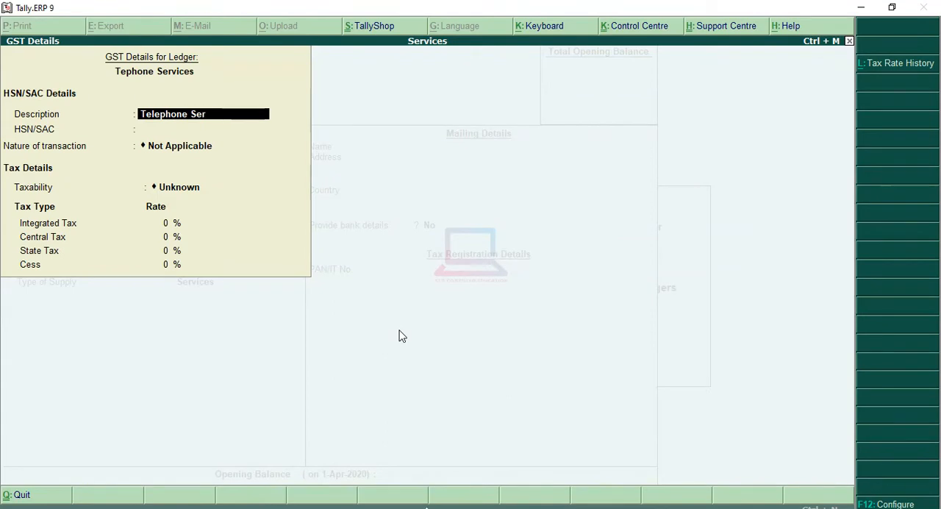
type("vices")
key("Return")
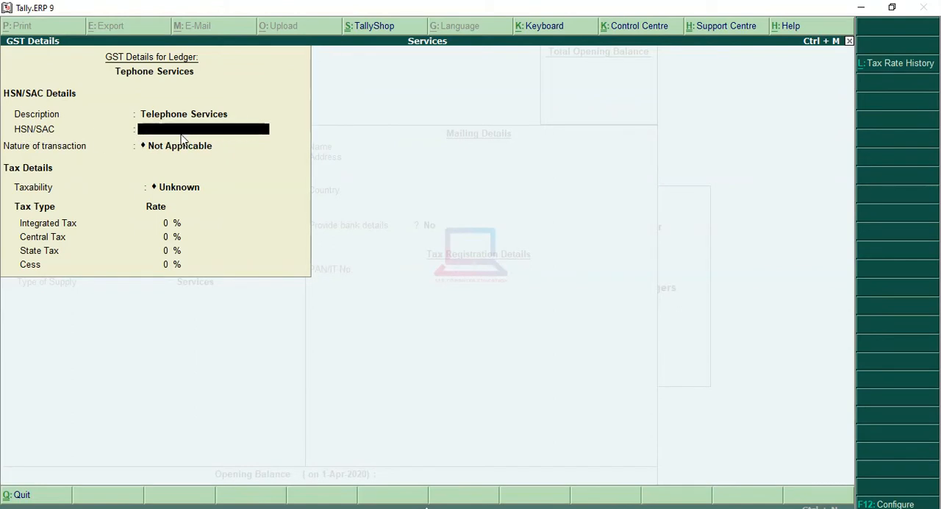
key("ctrl+alt+v")
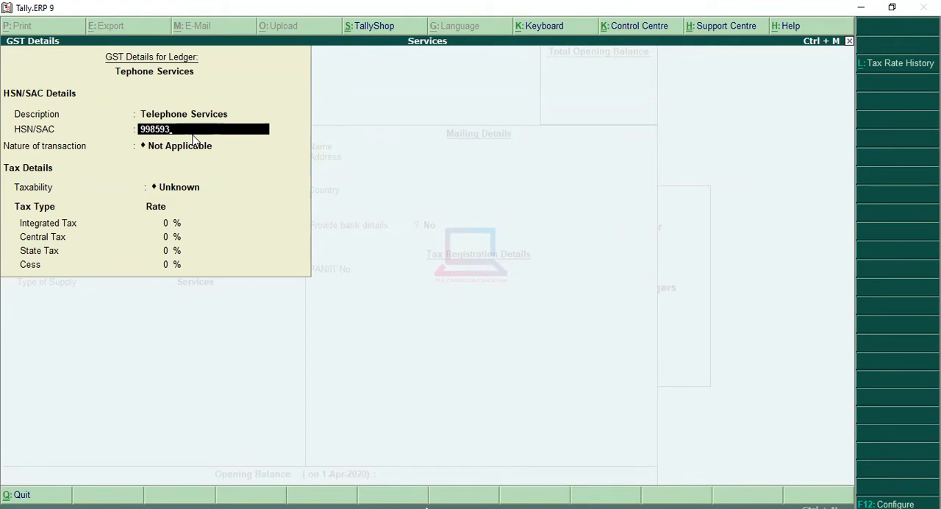
key("Return")
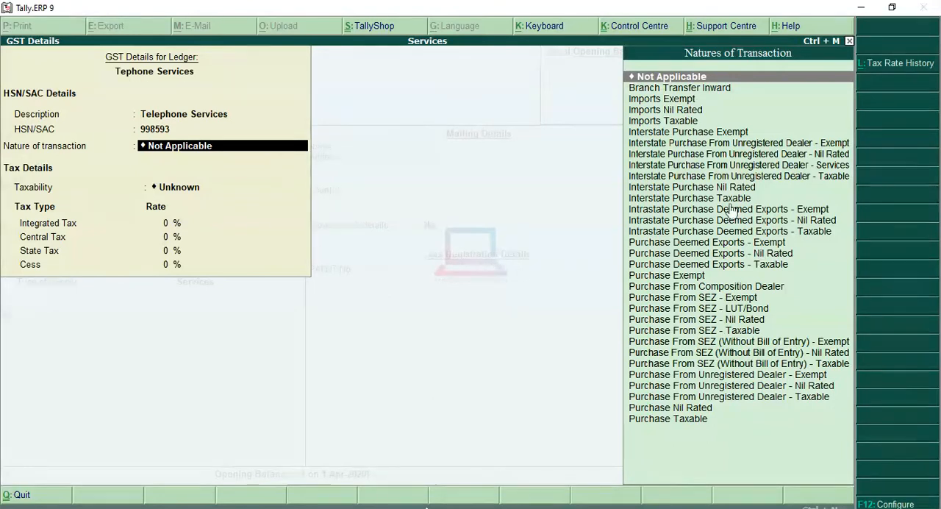
Set the telephone ledger's nature of transaction to Purchase Taxable.
key("Down")
key("Down")
key("Down")
key("Down")
key("Down")
key("Down")
key("Down")
key("Down")
key("Down")
key("Down")
key("Down")
key("Down")
key("Down")
key("Down")
key("Down")
key("Down")
key("Down")
key("Down")
key("Down")
key("Down")
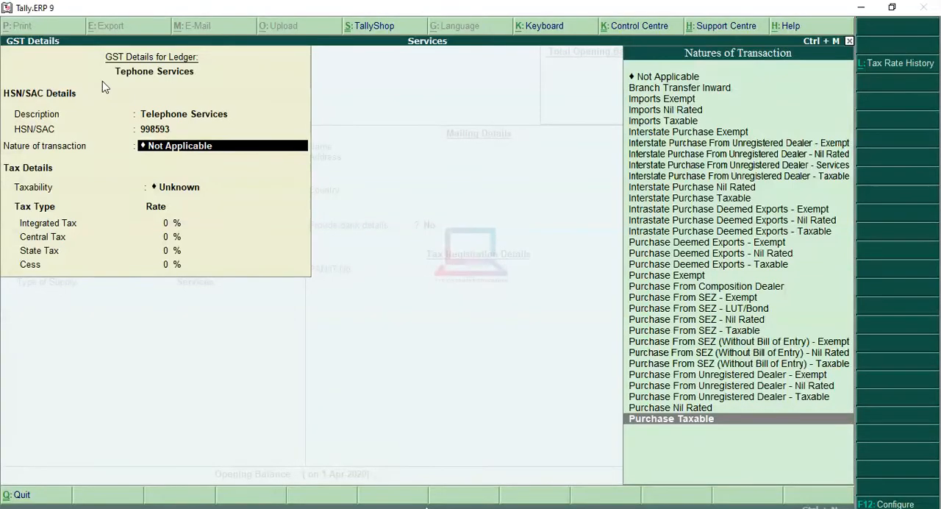
key("Up")
key("Up")
key("Up")
key("Up")
key("Up")
key("Up")
key("Up")
key("Up")
key("Up")
key("Up")
key("Up")
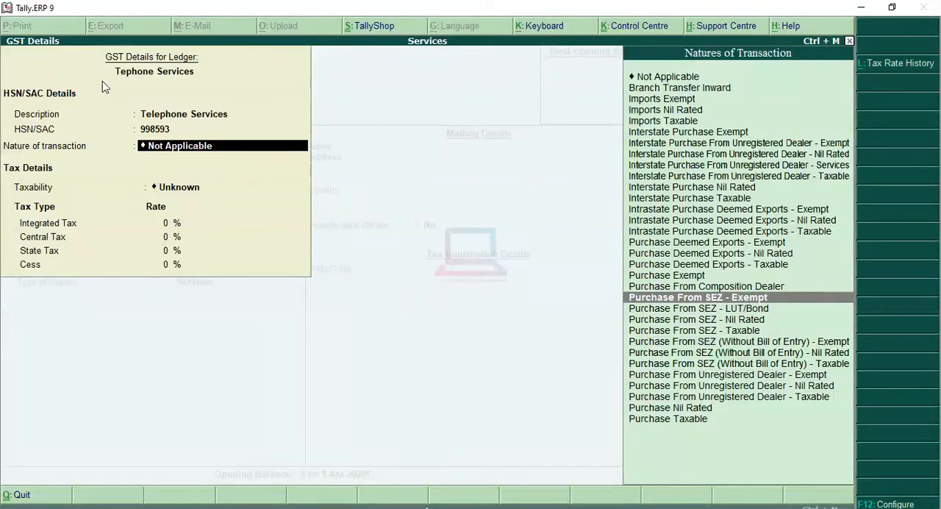
key("Up")
key("Up")
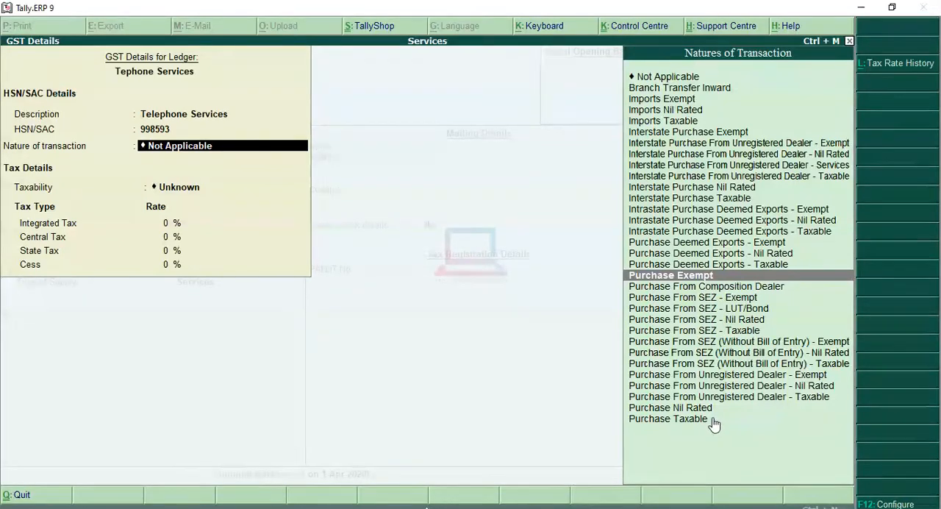
left_click(708, 200)
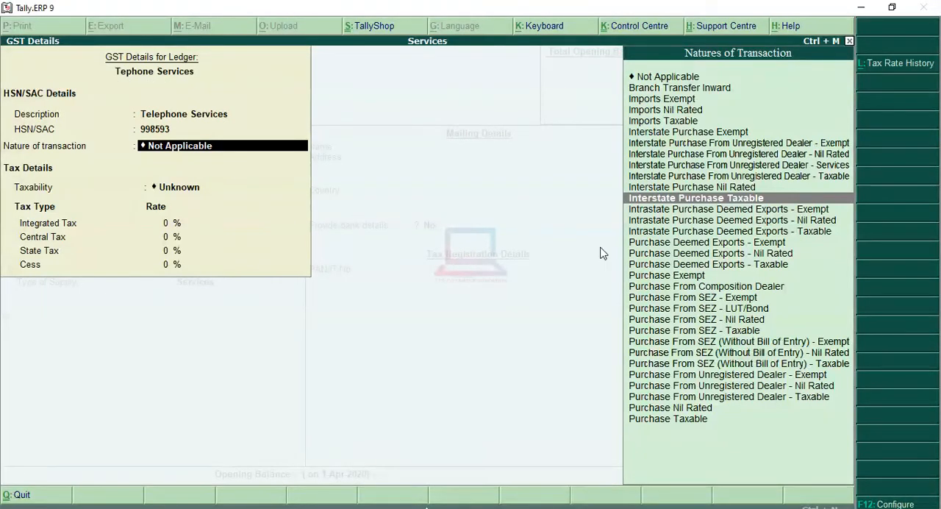
left_click(728, 427)
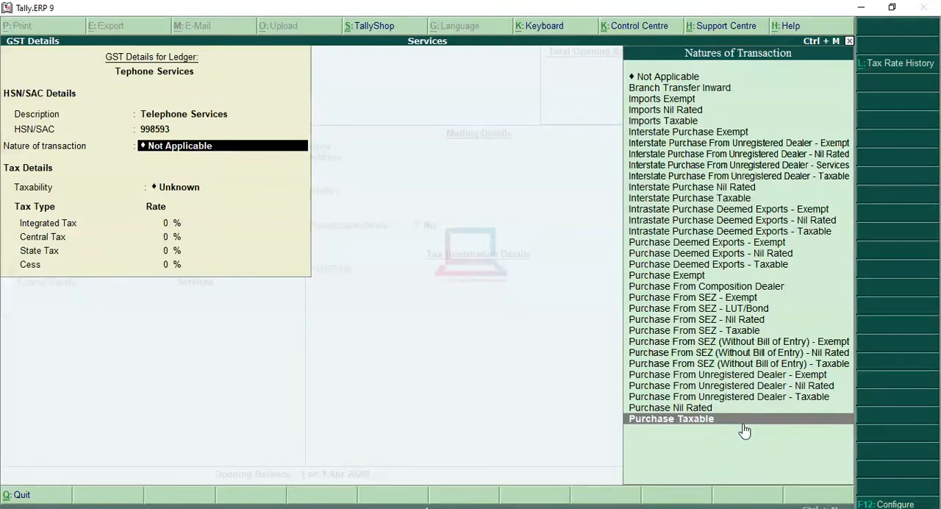
key("Return")
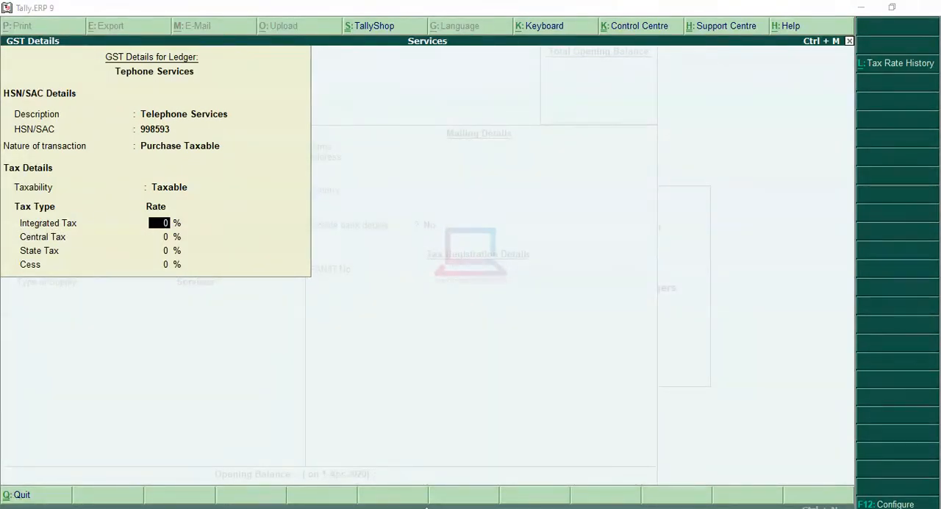
Check the GST rate for SAC code 998593 in the browser, set Integrated Tax to 18%, and accept the GST details in Tally.ERP 9.
key("alt+Tab")
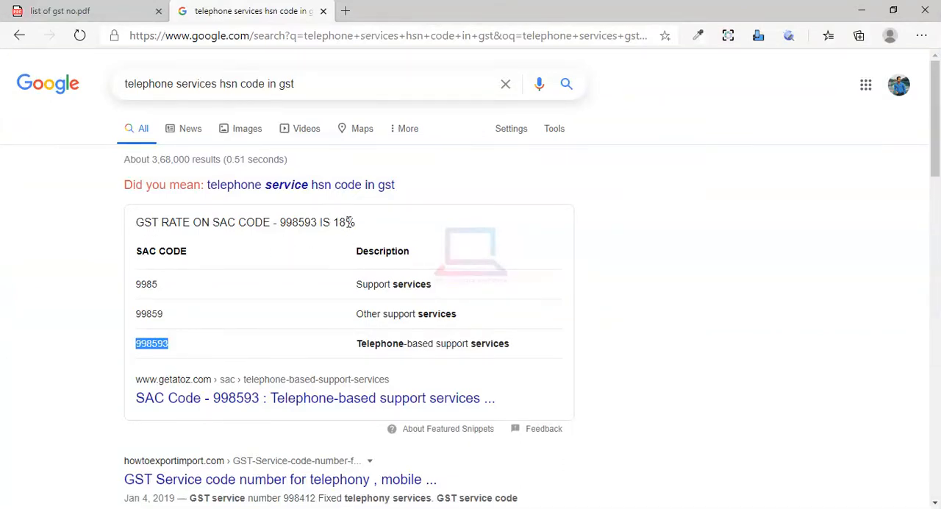
left_click(862, 11)
type("18")
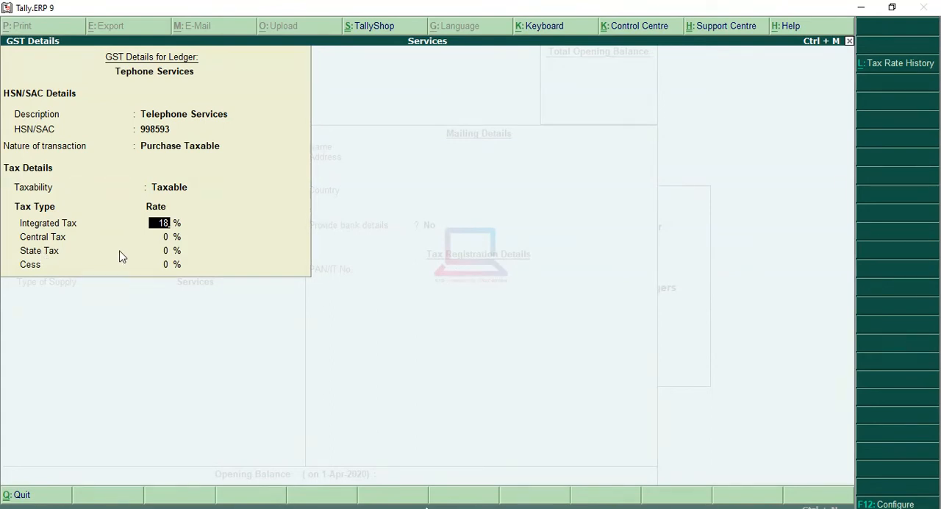
key("Return")
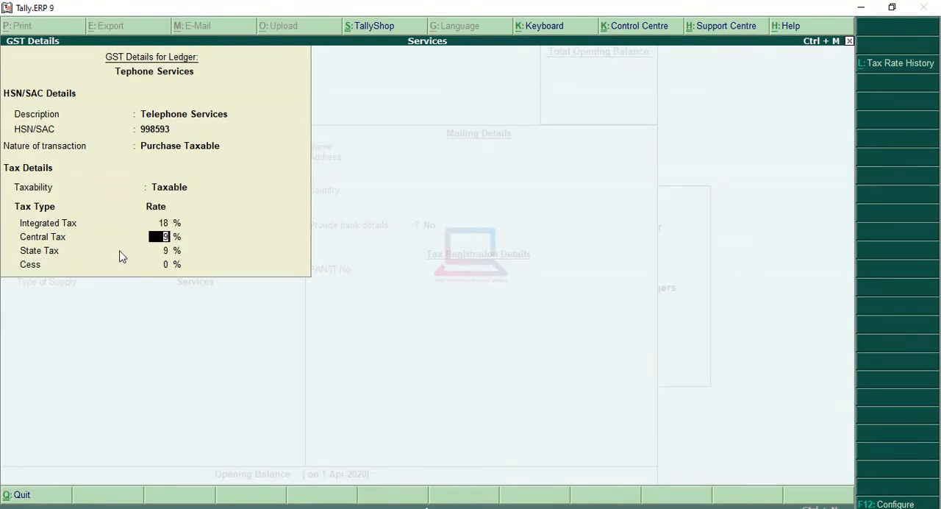
key("Return")
key("Return")
key("Return")
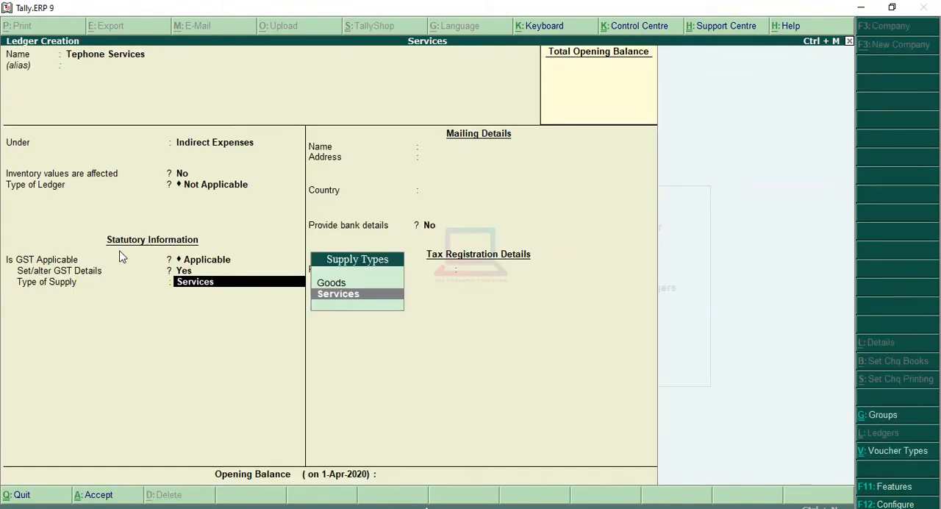
Keep the type of supply as Services with no bank details, and save the telephone services ledger.
key("Return")
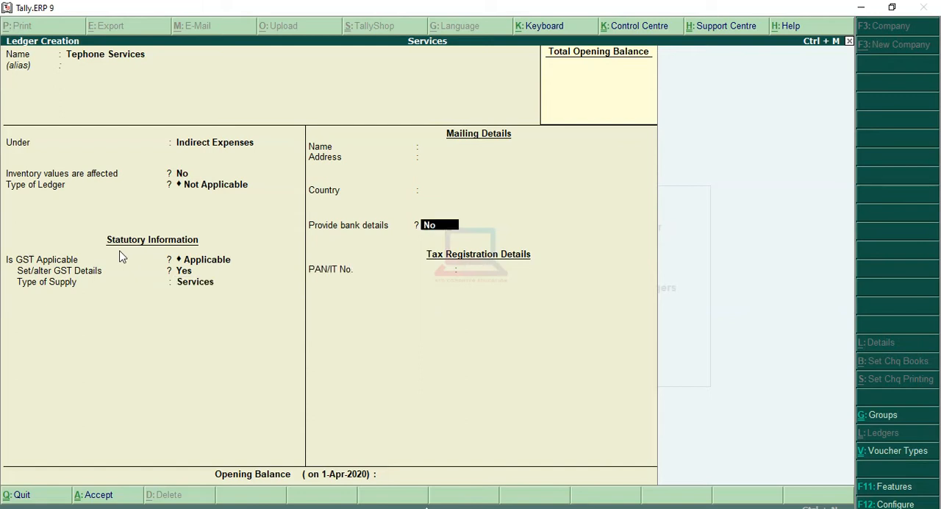
key("Return")
key("Return")
key("Return")
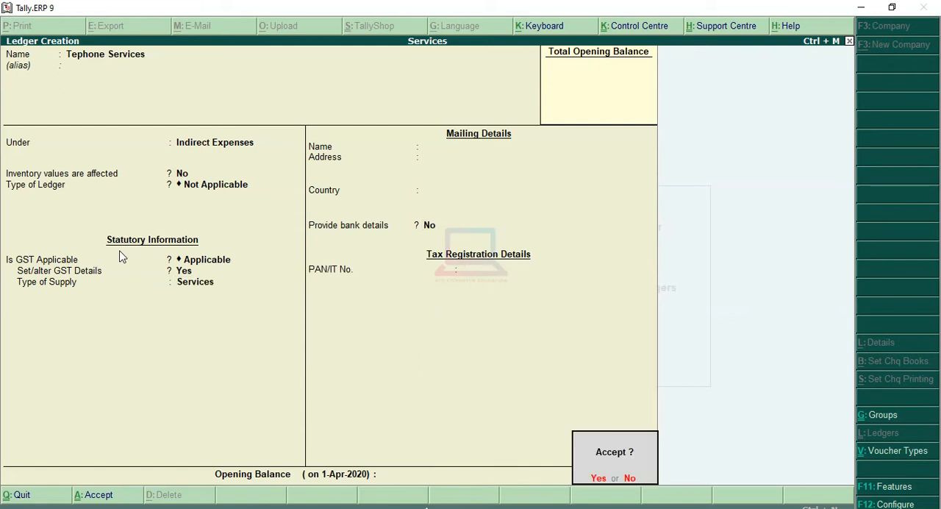
key("Return")
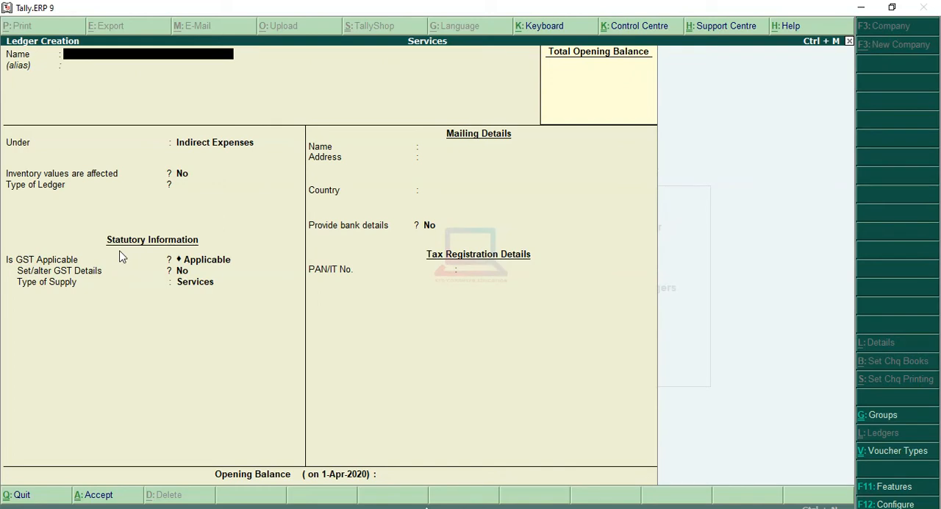
Name a new ledger "Advertisement" without an alias and keep it under the Indirect Expenses group.
type("Advertisement")
key("Return")
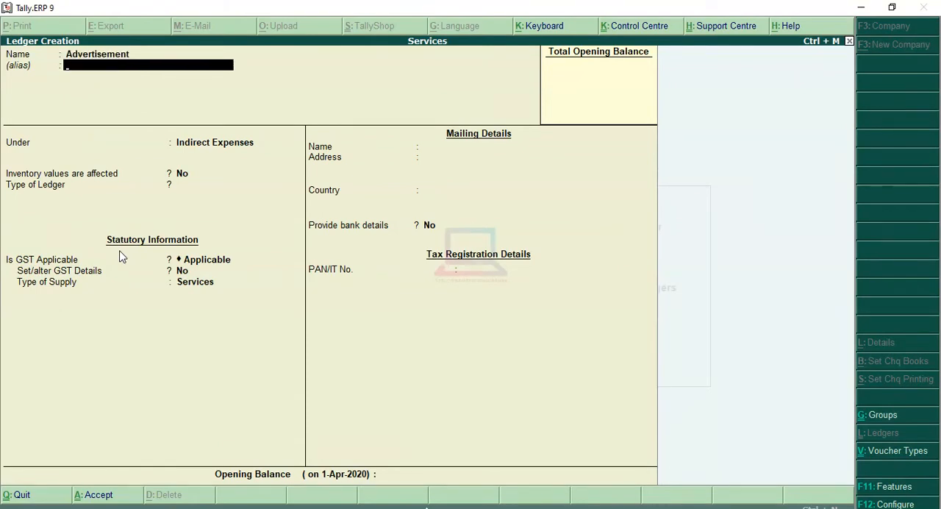
key("Return")
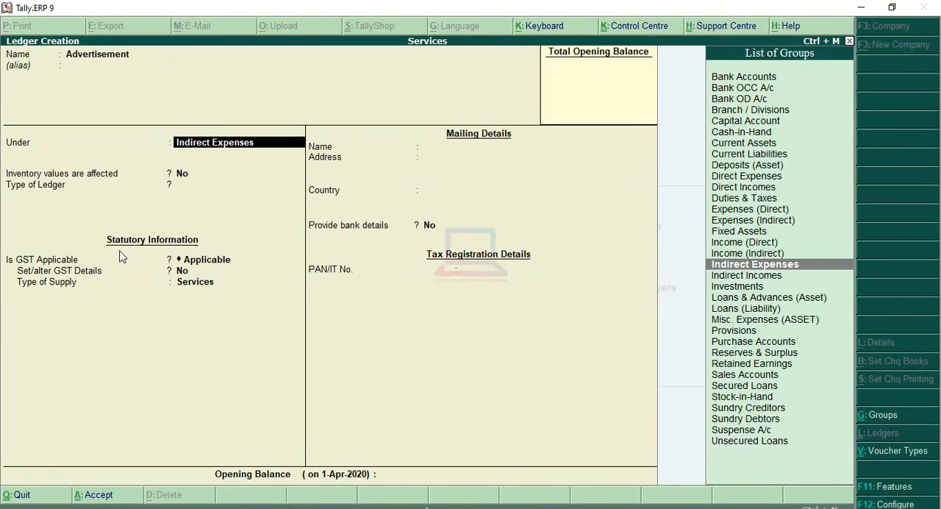
key("Return")
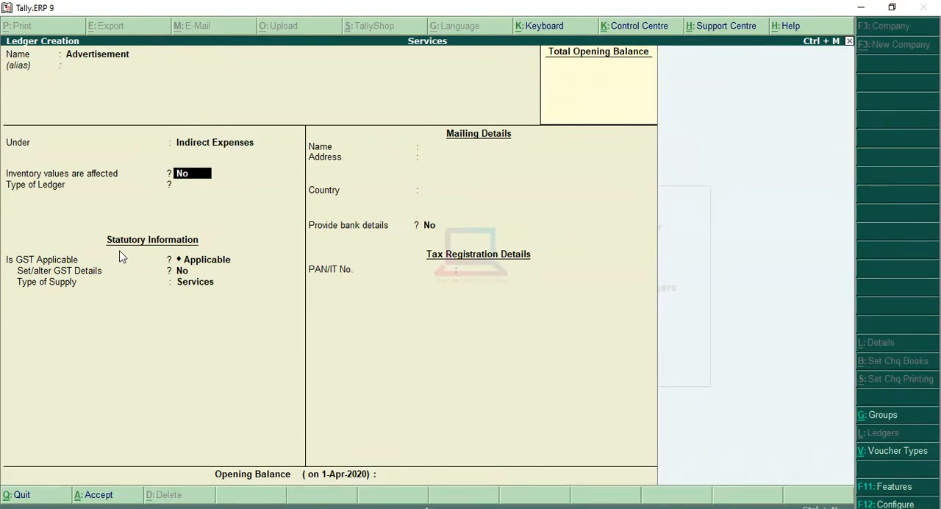
For the Advertisement ledger, keep inventory values unaffected, ledger type Not Applicable and GST Applicable, and set Set/alter GST Details to Yes.
key("Return")
key("Return")
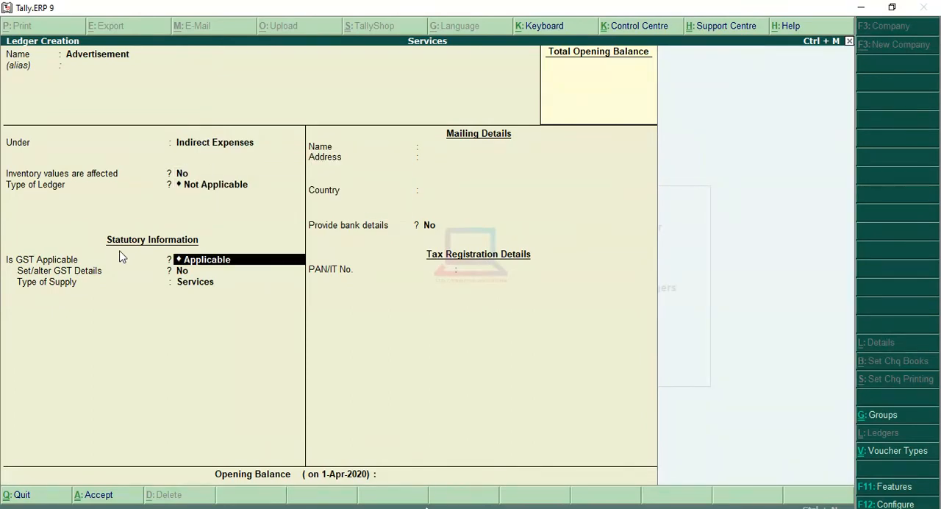
key("Return")
type("ye")
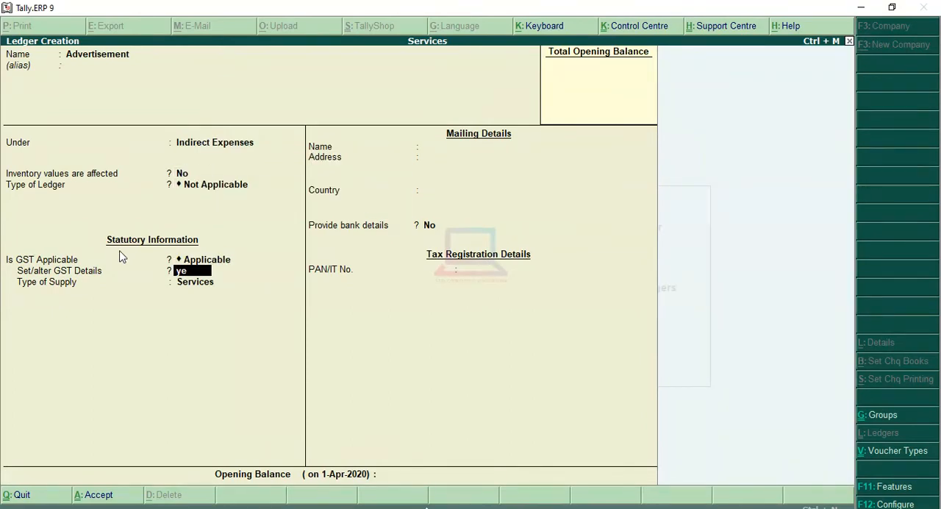
type("s")
key("Return")
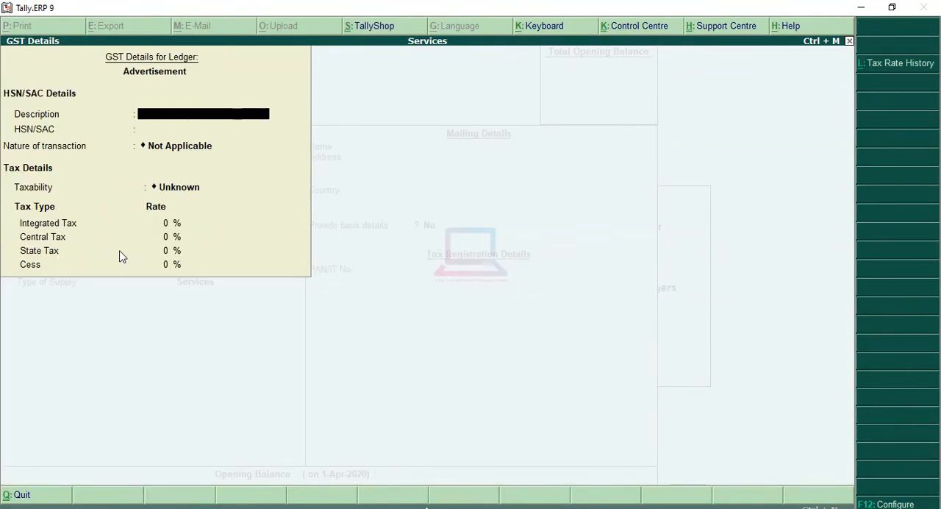
Enter "Advertisement" as the HSN/SAC description and fill in HSN/SAC code 998361 copied from the browser's advertising services search results.
type("Advertisement")
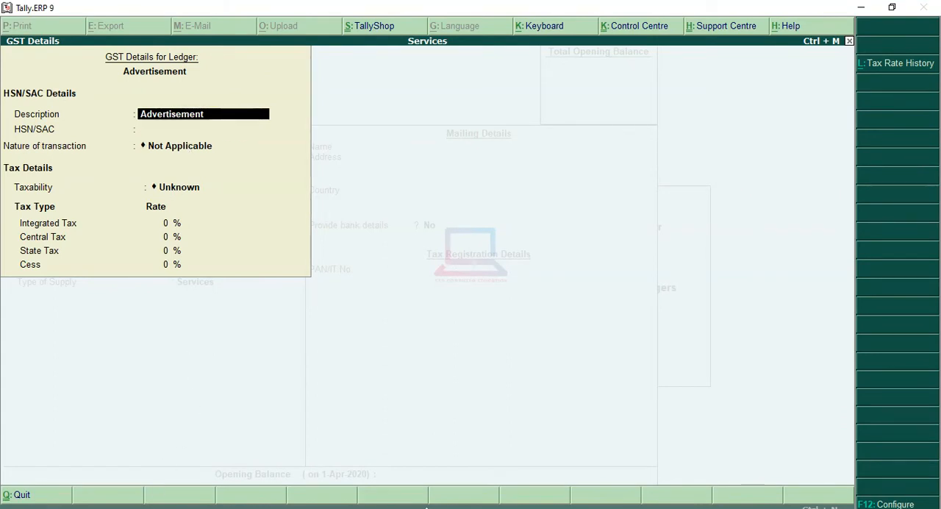
mouse_move(139, 507)
left_click(139, 463)
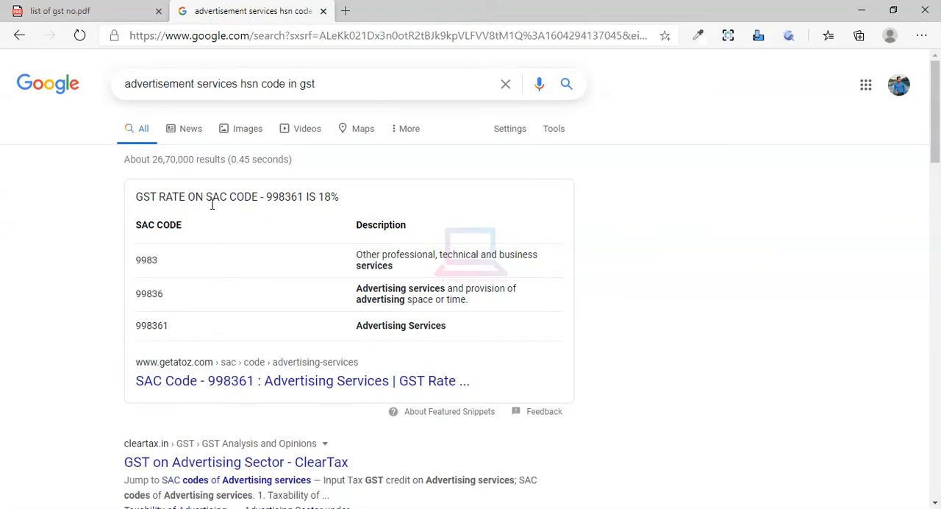
left_click_drag(267, 197, 305, 197)
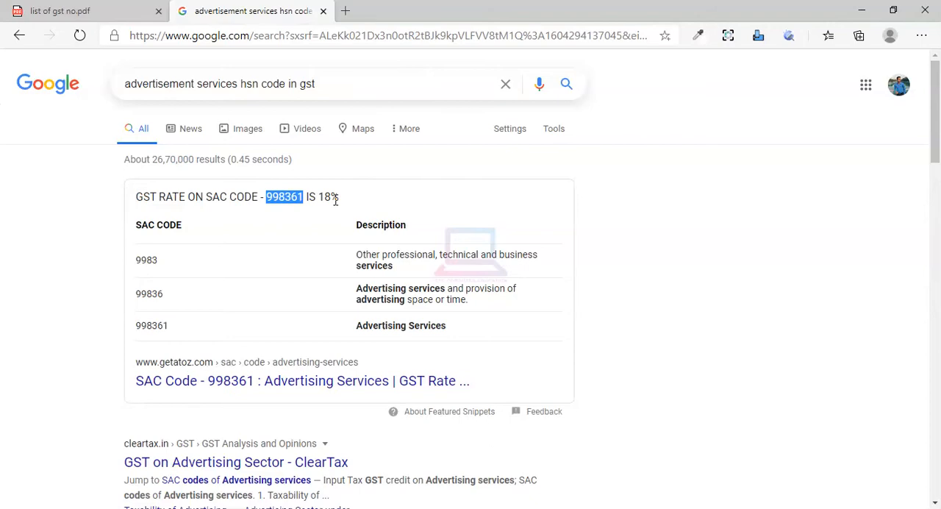
left_click(861, 11)
left_click(183, 132)
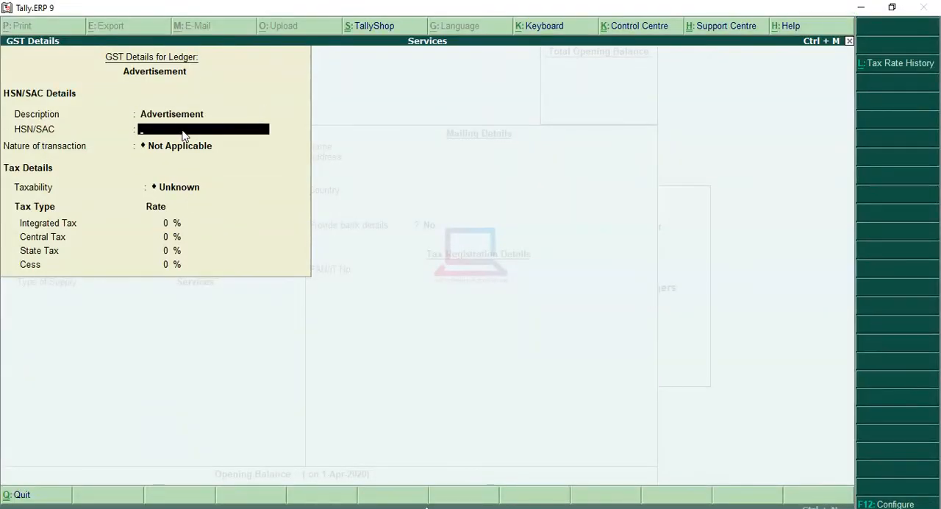
key("ctrl+alt+v")
key("Return")
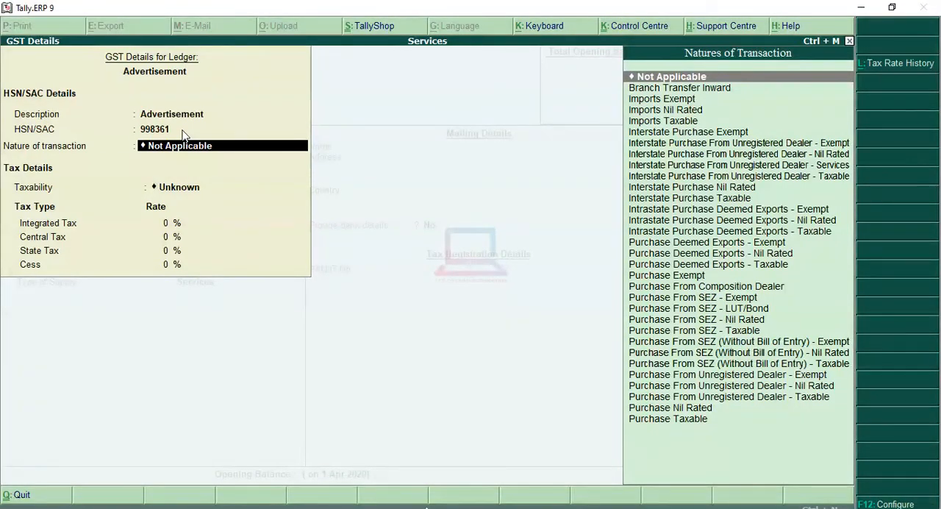
Set the nature of transaction to Interstate Purchase Taxable and Integrated Tax to 18%, and accept the Advertisement ledger's GST details.
key("Down")
key("Down")
key("Down")
key("Down")
key("Down")
key("Down")
key("Down")
key("Down")
key("Down")
key("Down")
key("Down")
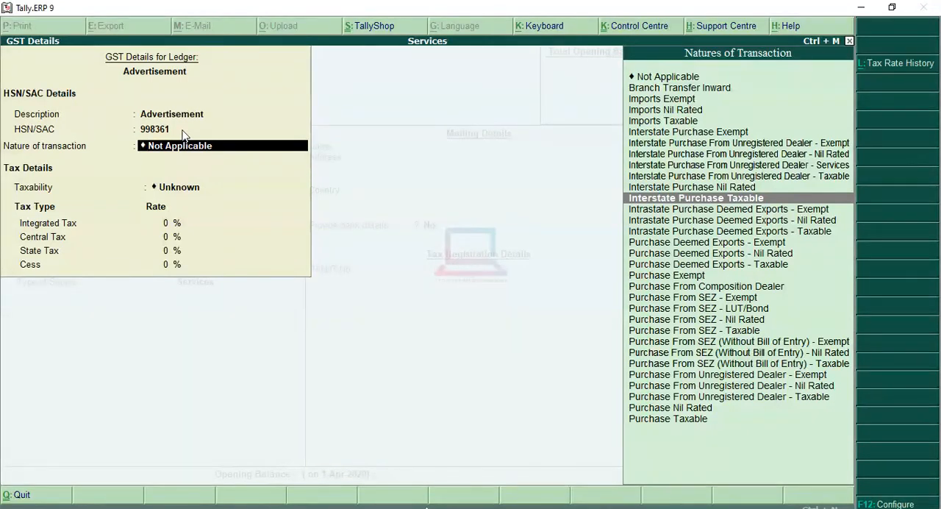
key("Return")
type("1")
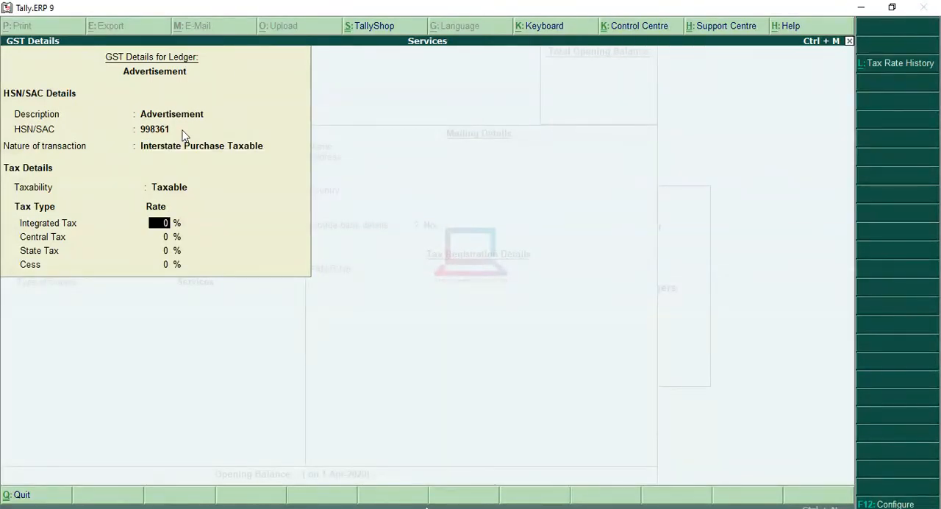
type("8")
key("Return")
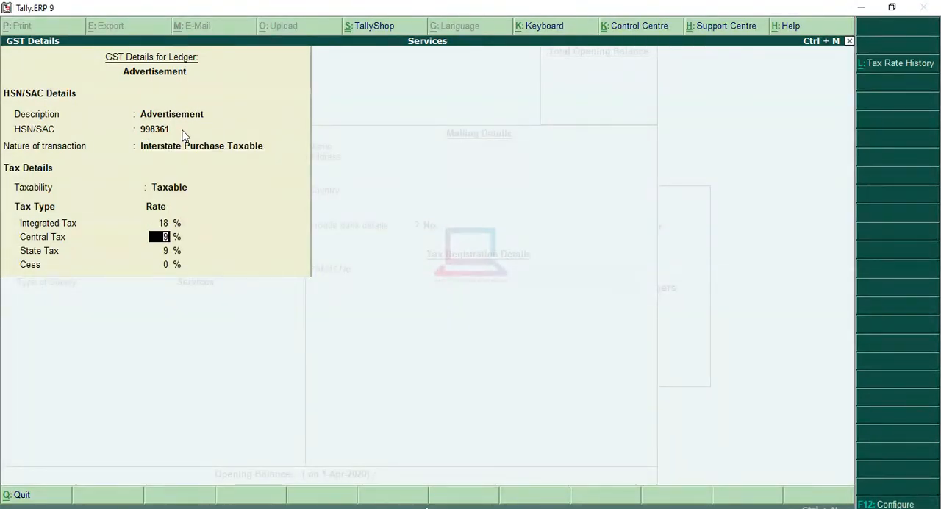
key("Return")
key("Return")
key("Return")
key("Return")
key("Return")
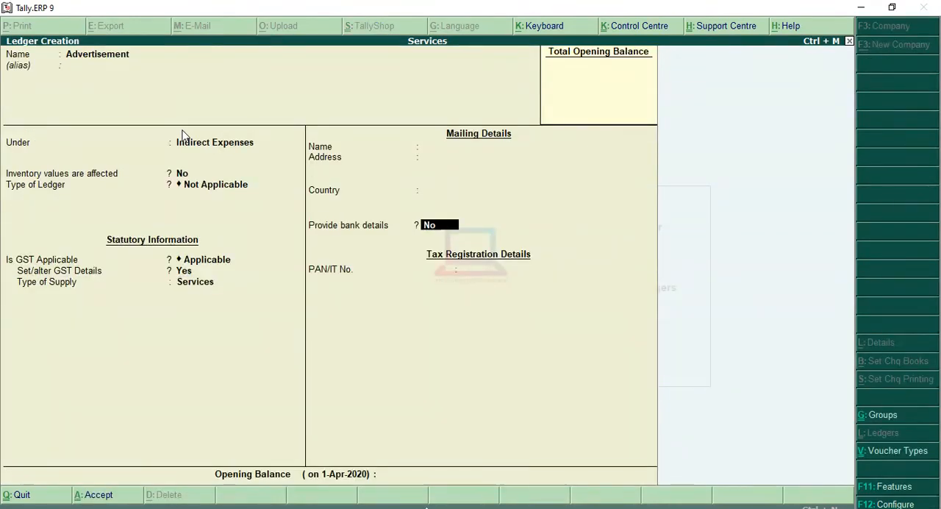
Leave bank details off and the PAN/IT number blank, and save the Advertisement ledger.
key("Return")
key("Return")
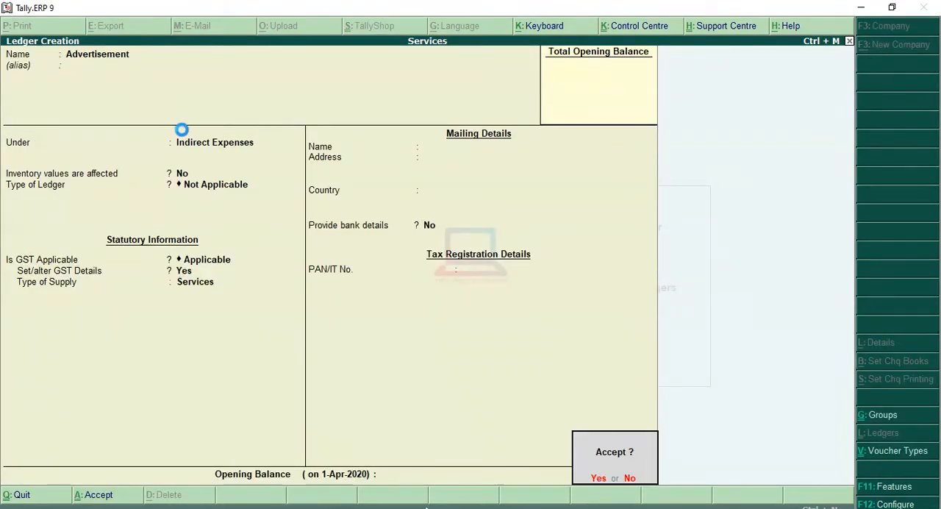
key("Return")
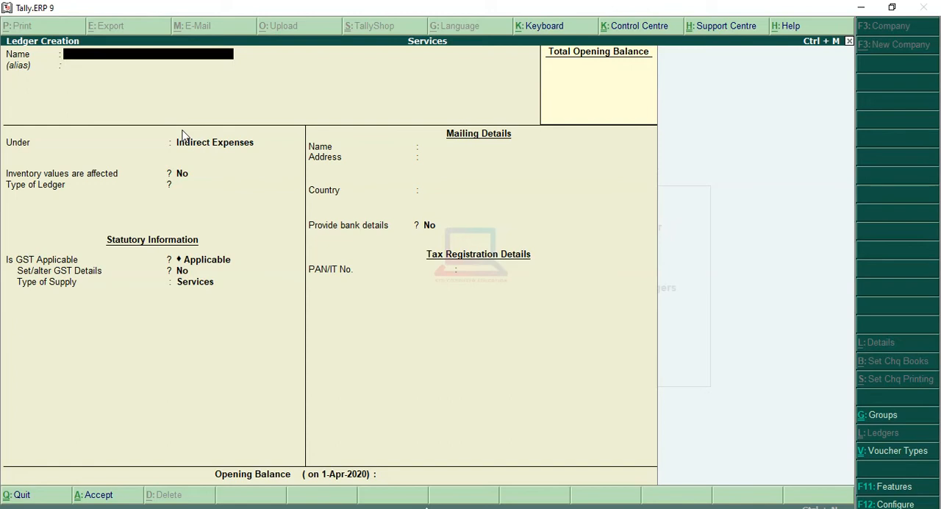
Name a new ledger "Local Purchase" without an alias and place it under the Purchase Accounts group.
type("ocal Purchase")
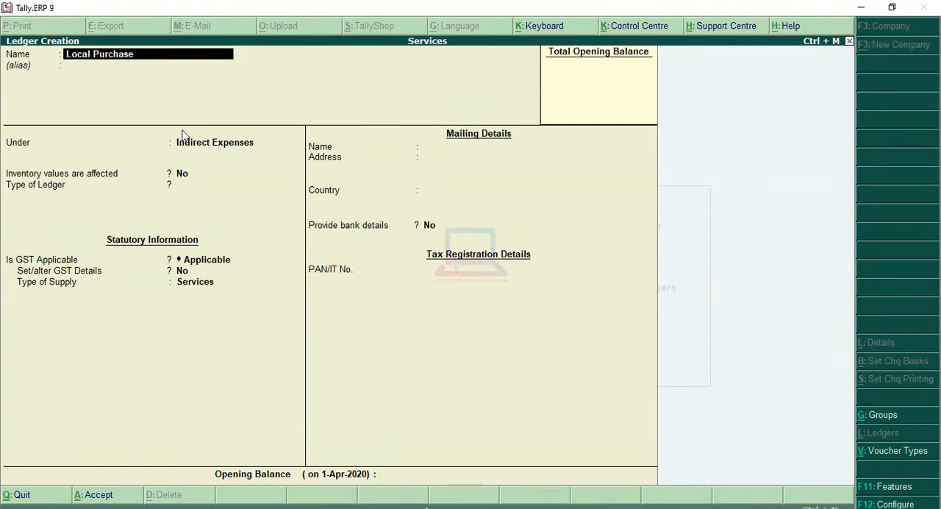
key("Return")
key("Return")
type("Pu")
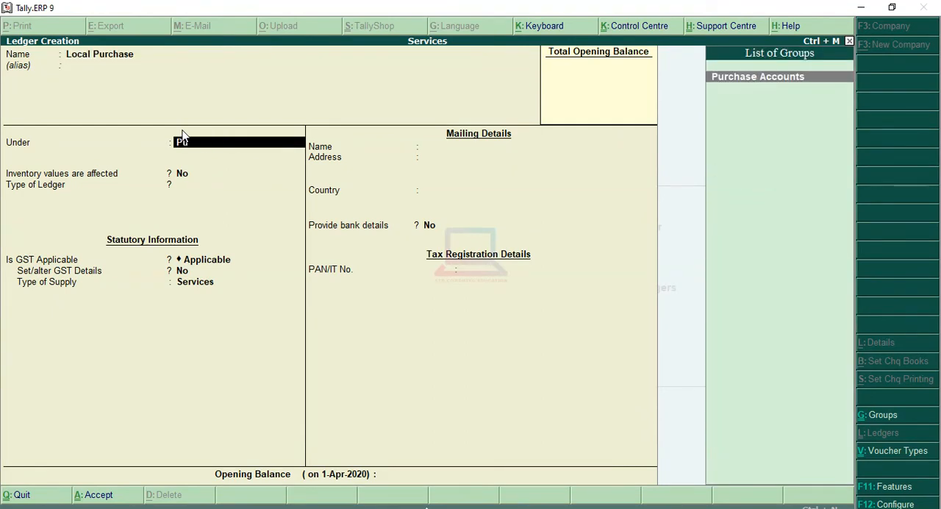
key("Return")
Keep inventory values affected at Yes, ledger type and GST details at Not Applicable and No, with GST Applicable and supply type Services.
key("Return")
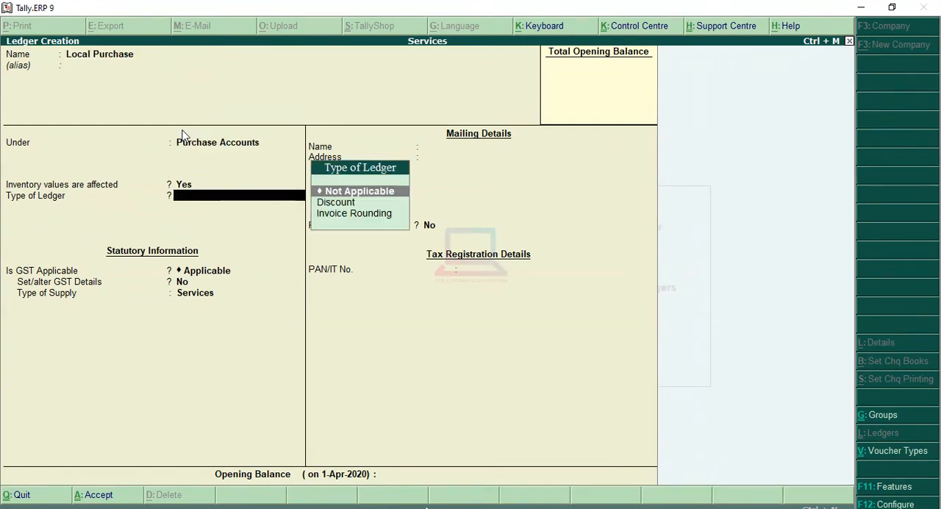
key("Return")
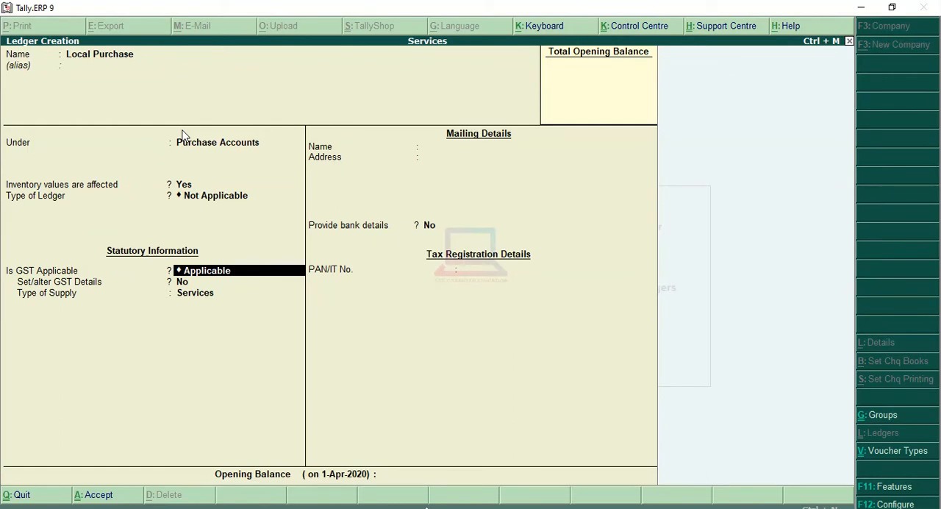
key("Return")
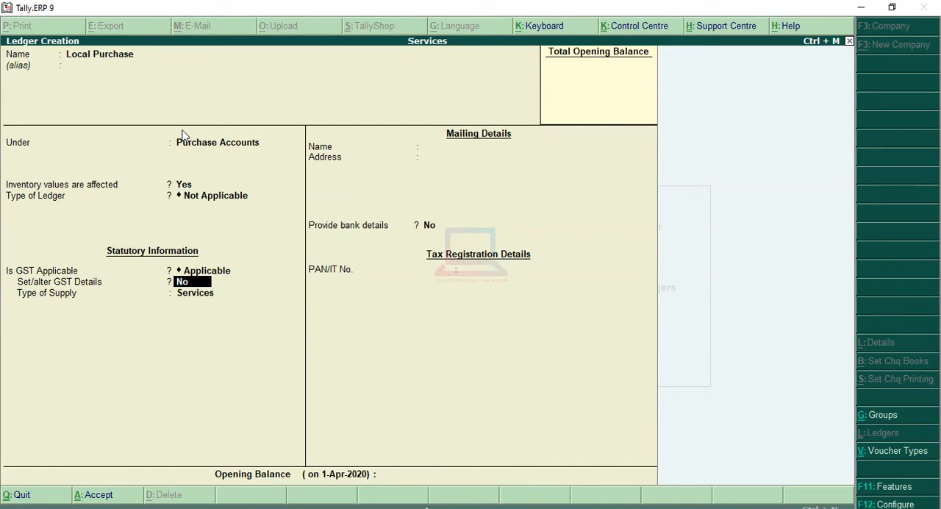
key("Return")
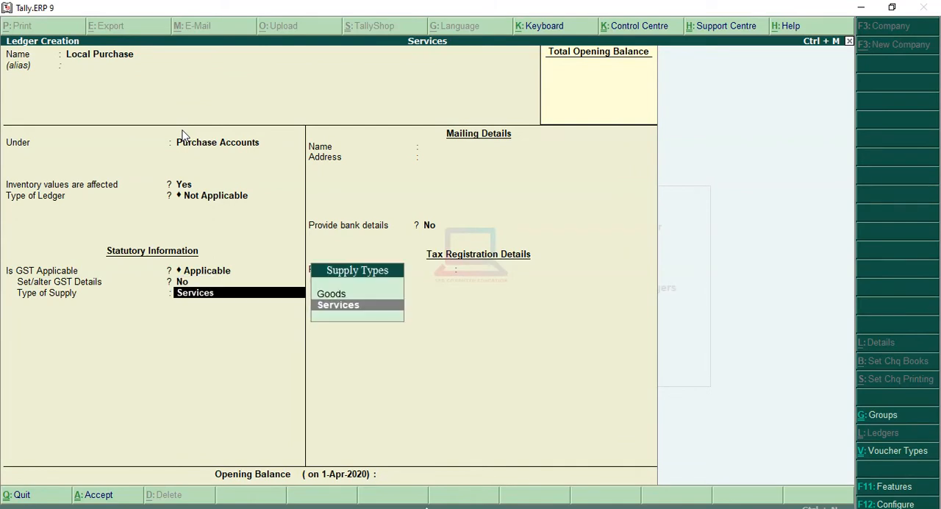
key("Return")
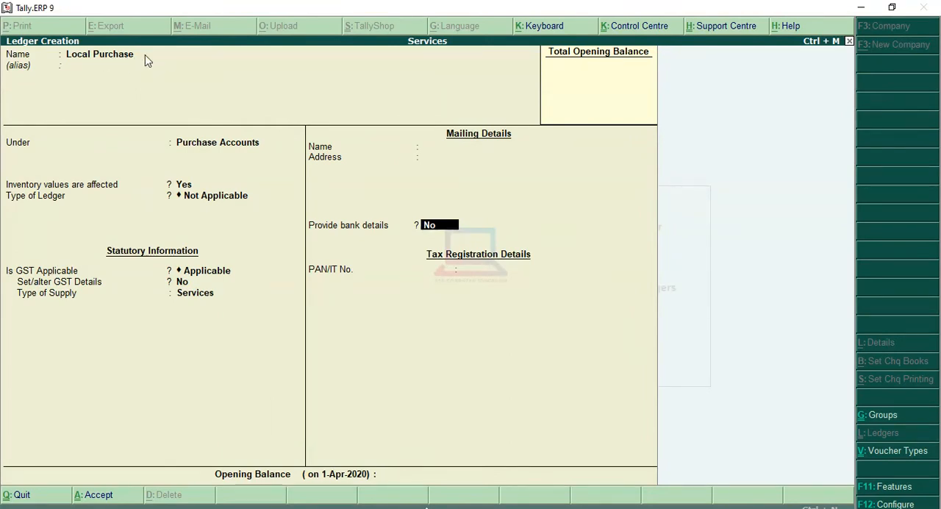
Go back to the ledger name and extend it to "Local Purchase Services", keeping it without an alias under Purchase Accounts.
key("BackSpace")
key("BackSpace")
key("BackSpace")
key("BackSpace")
key("BackSpace")
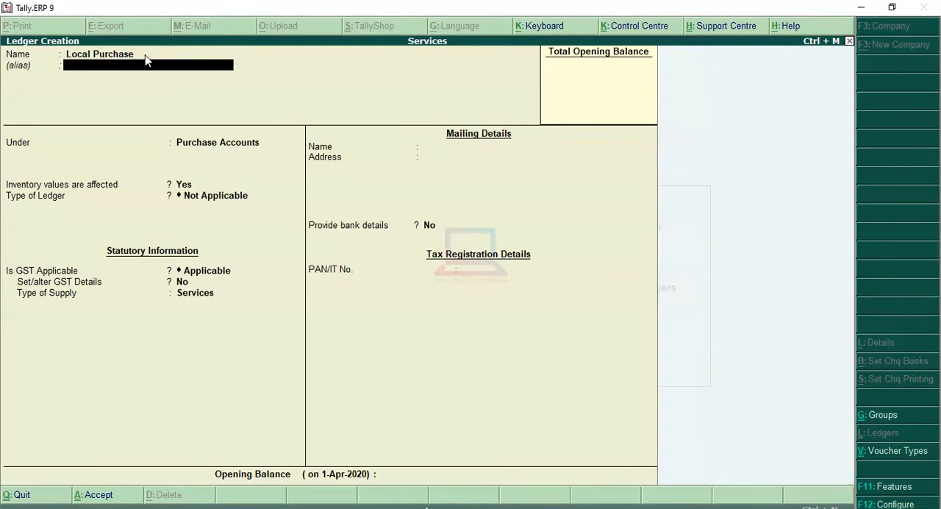
key("BackSpace")
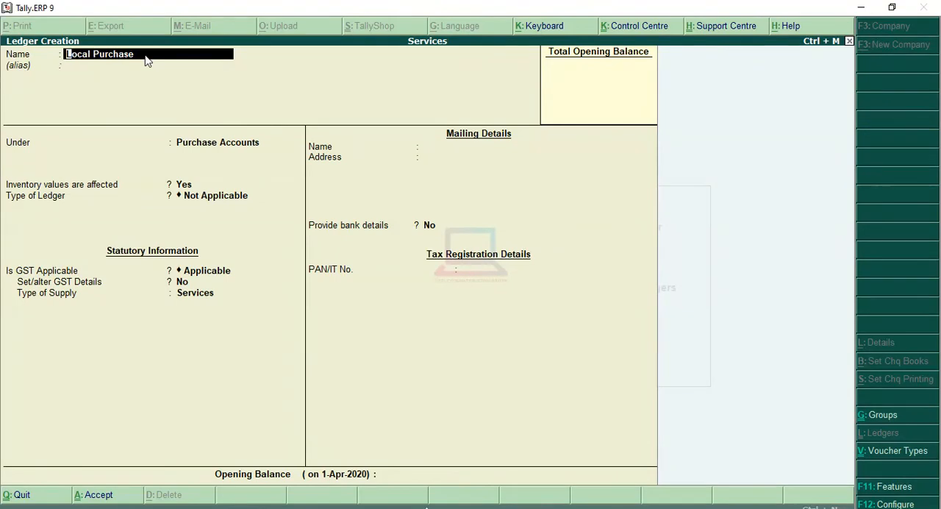
key("End")
type("Serv")
key("BackSpace")
type("ices")
key("Return")
Keep the remaining settings and save the Local Purchase Services ledger.
key("Return")
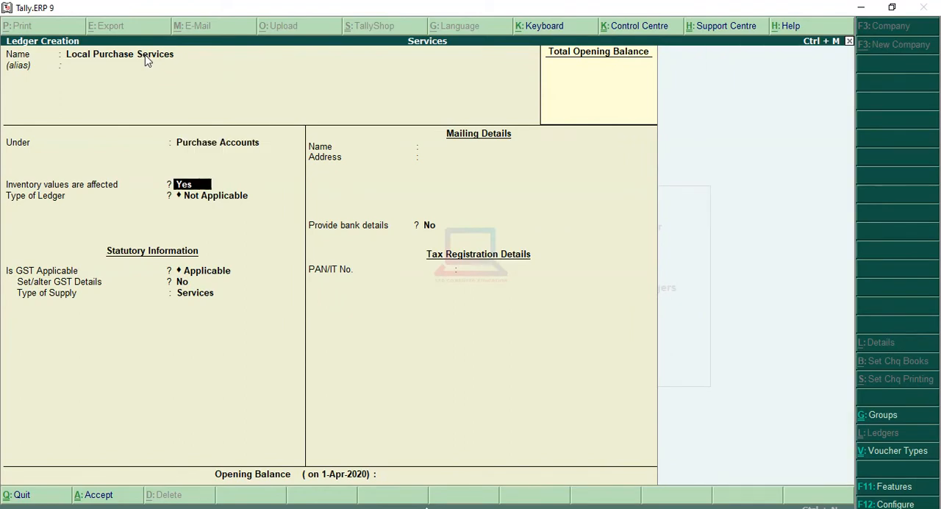
key("Return")
key("Return")
key("Return")
key("Return")
key("Return")
key("Return")
key("Return")
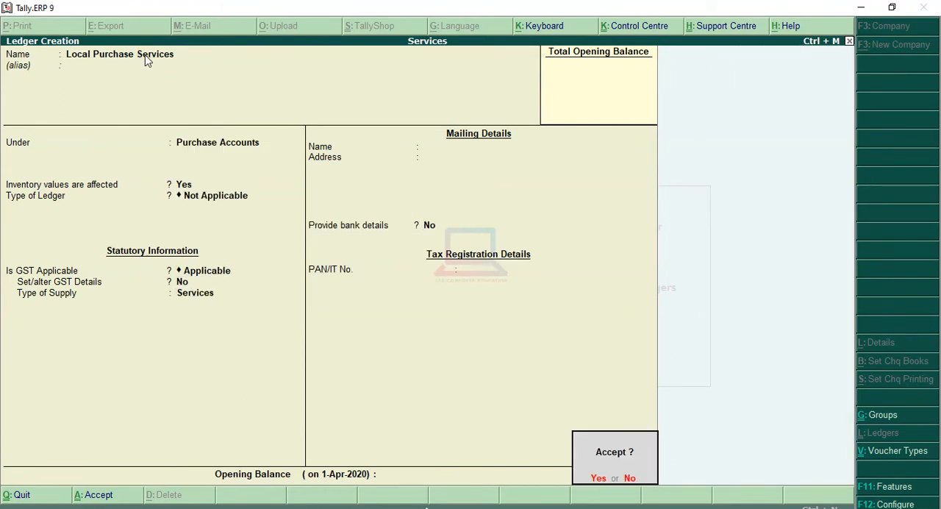
key("Return")
Name a new ledger "Interstate Puchase Services" without an alias and keep it under the Purchase Accounts group.
type("Inters")
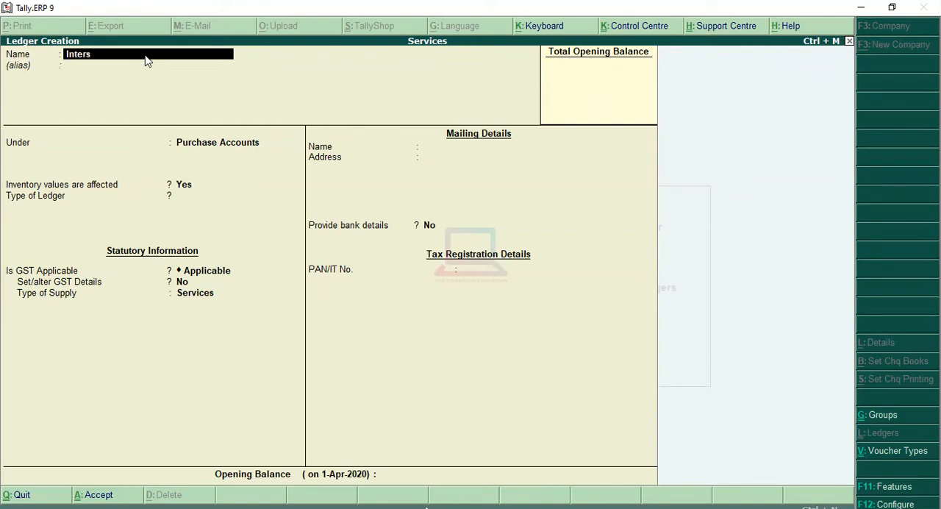
type("tate Puchase Services")
key("Return")
key("Return")
Set the interstate ledger's type to Not Applicable, keep GST Applicable with supply type Services, and save the ledger.
key("Return")
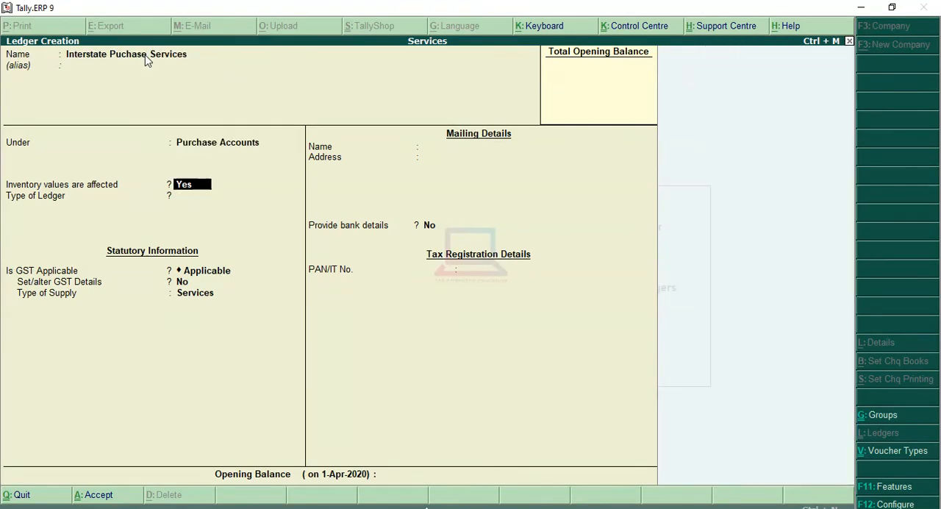
key("Return")
key("Return")
key("Return")
key("Return")
key("Return")
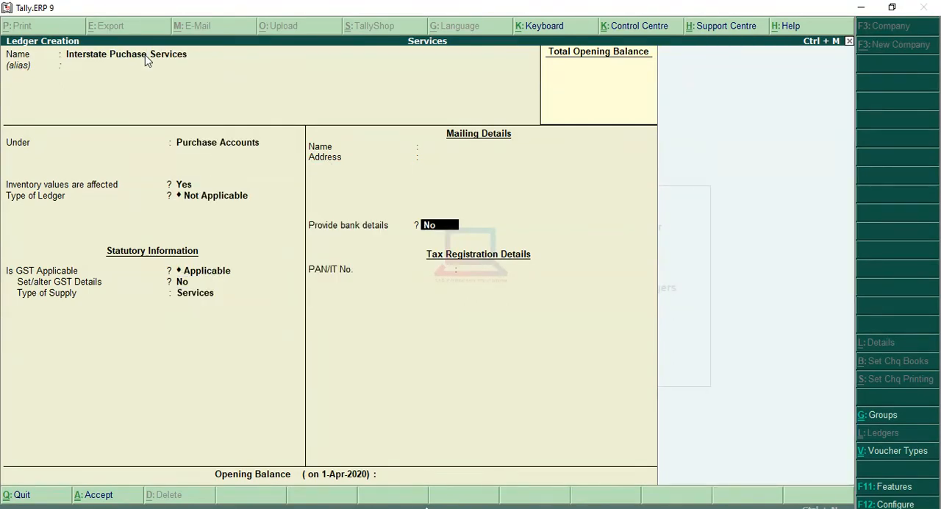
key("Return")
key("Return")
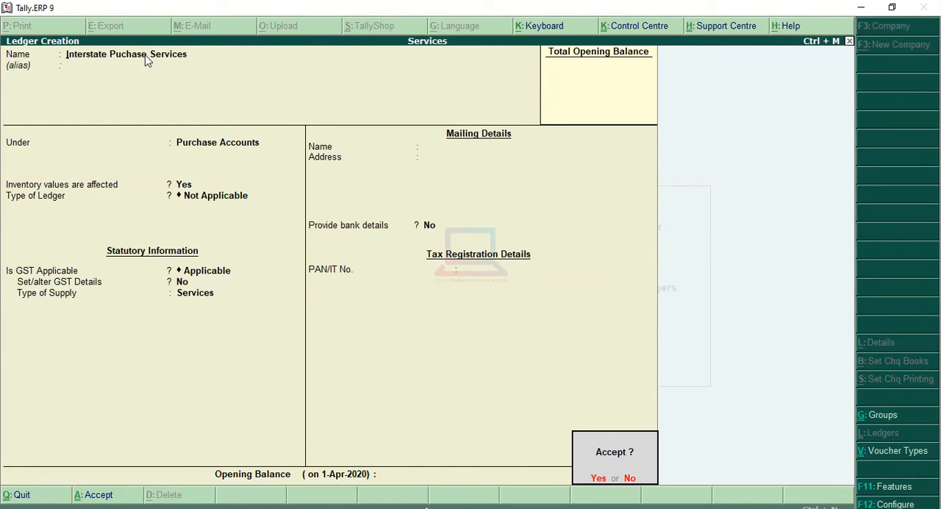
key("Return")
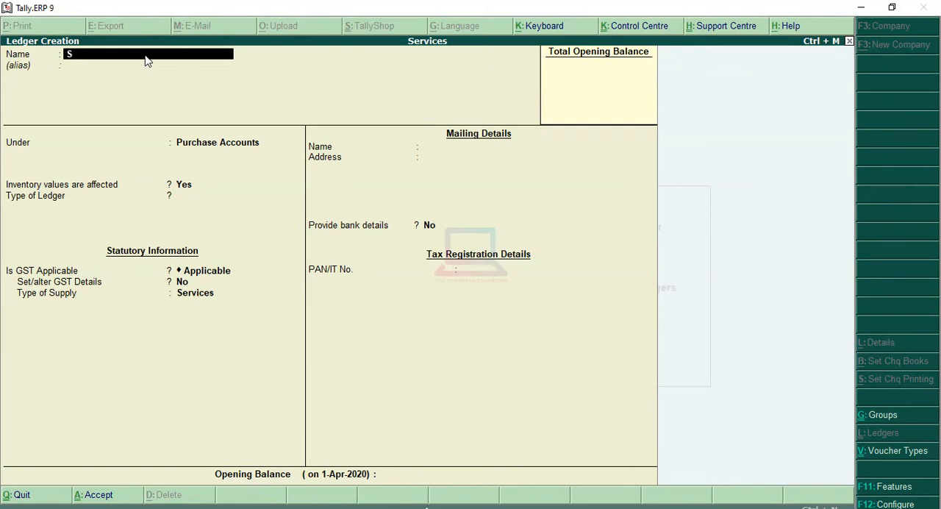
Name a new ledger "SGST" without an alias and place it under the Duties & Taxes group.
type("T")
key("Return")
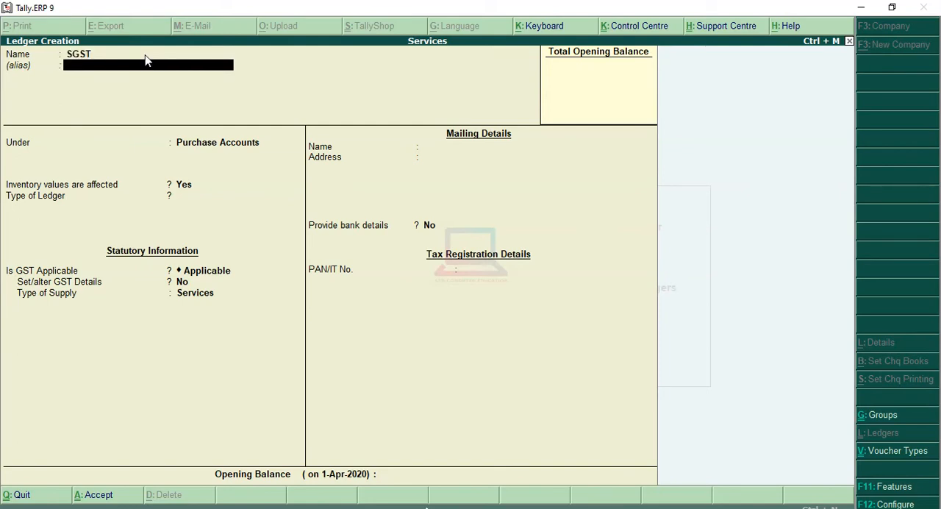
key("Return")
type("D")
key("Down")
key("Down")
key("Down")
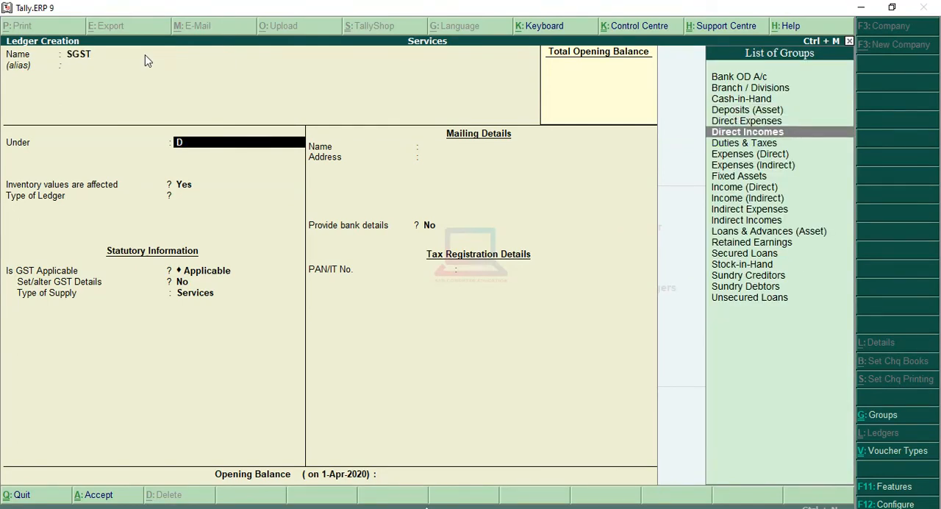
key("Return")
Set the SGST ledger's type of duty/tax to GST and its tax type to State Tax.
key("Up")
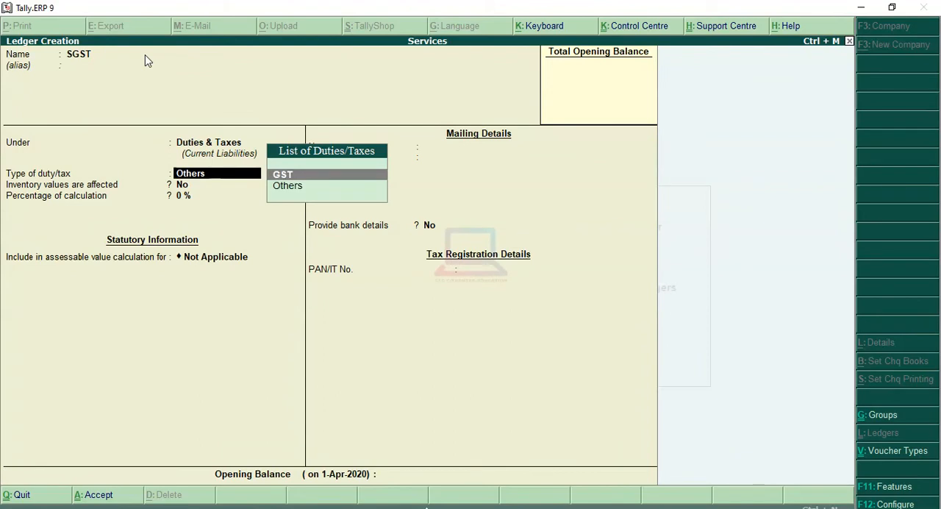
key("Return")
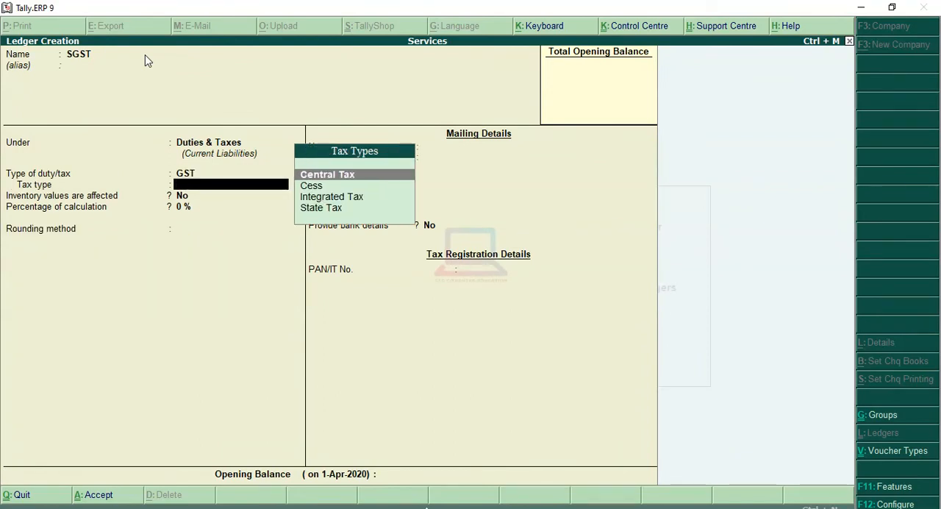
key("Down")
key("Down")
key("Down")
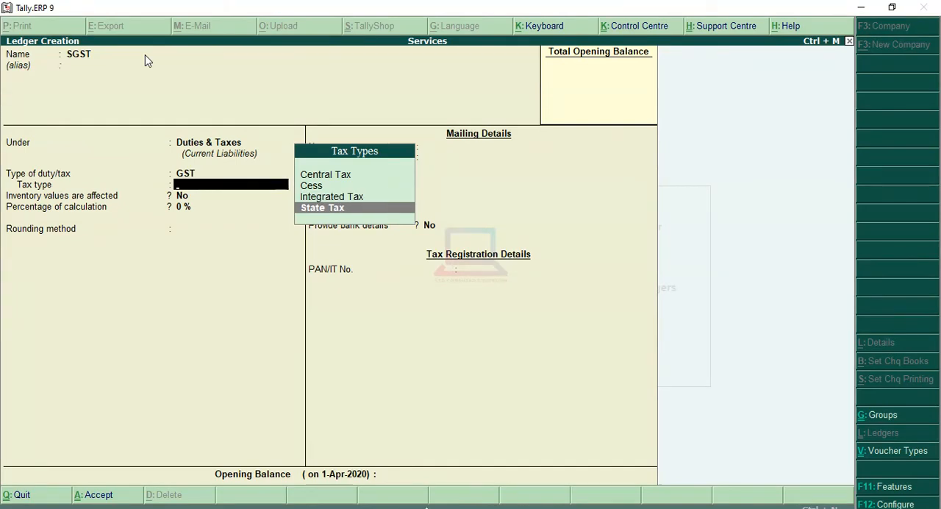
key("Return")
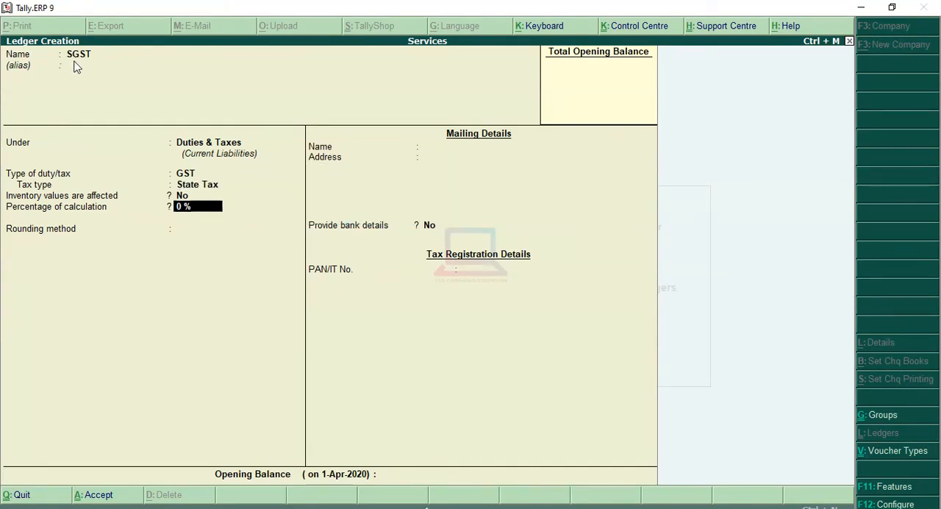
Keep the SGST percentage of calculation at 0 % and rounding Not Applicable, leave the opening balance blank, and save the ledger.
key("Return")
key("Return")
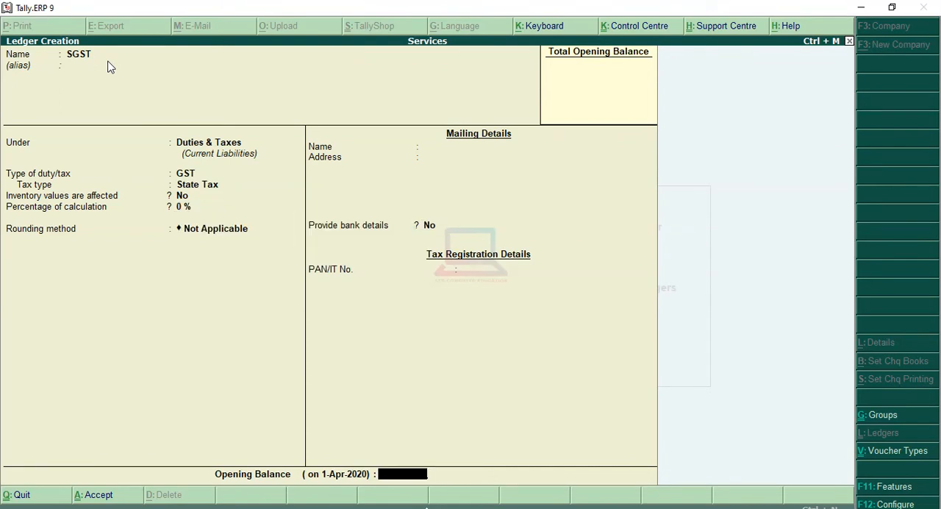
key("Return")
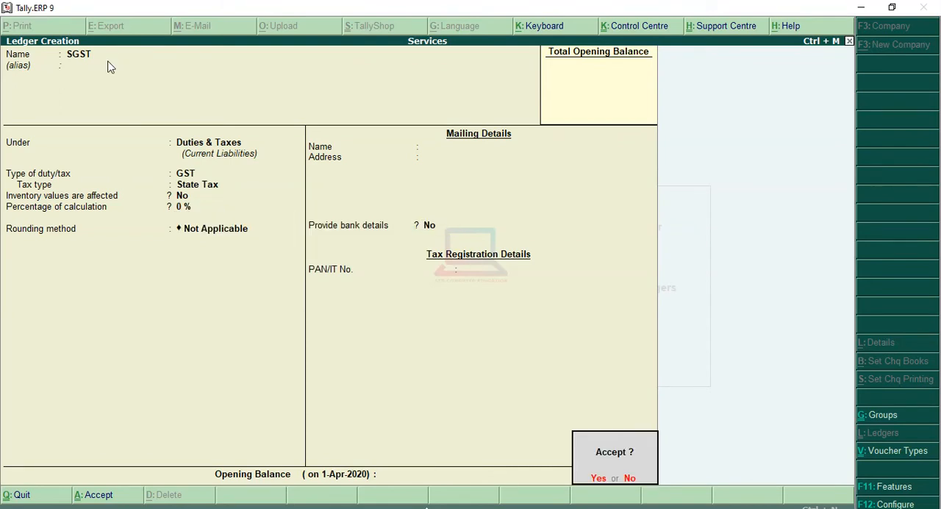
key("Return")
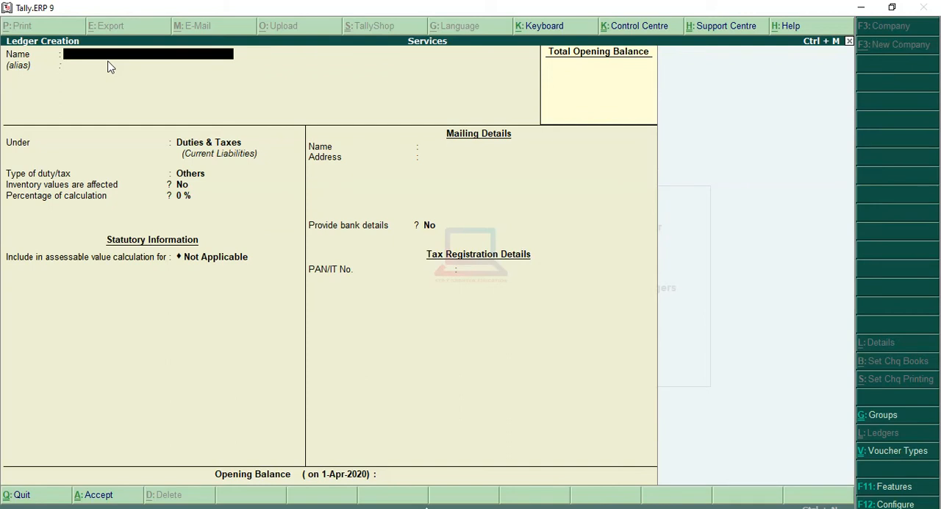
Name a new ledger "CGST" without an alias and keep it under the Duties & Taxes group.
type("CGST")
key("Return")
key("Return")
Set the CGST ledger's duty type to GST and tax type to Central Tax with 0 % and no rounding, and save it.
key("Return")
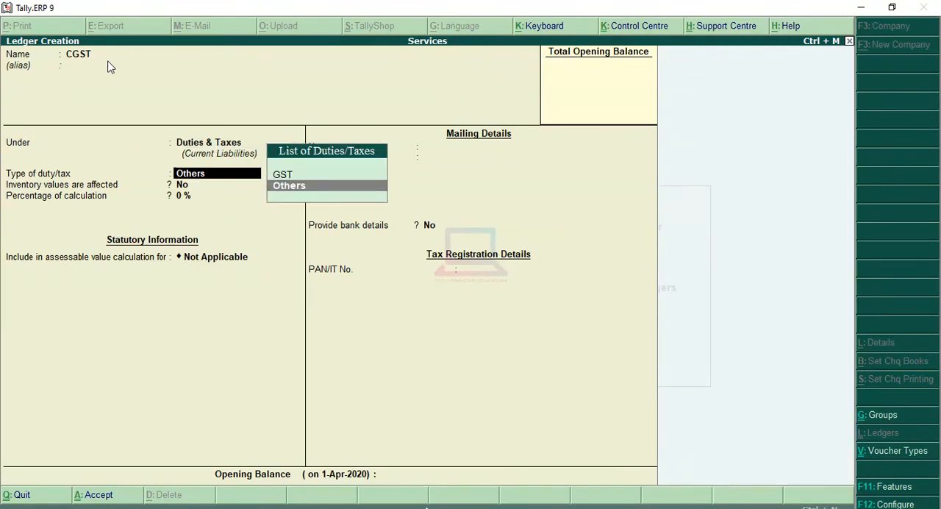
key("Up")
key("Return")
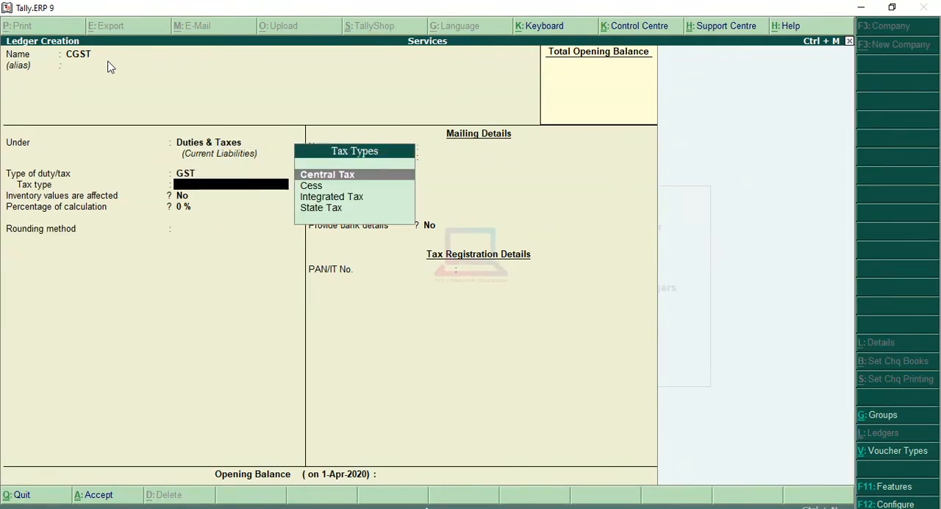
key("Return")
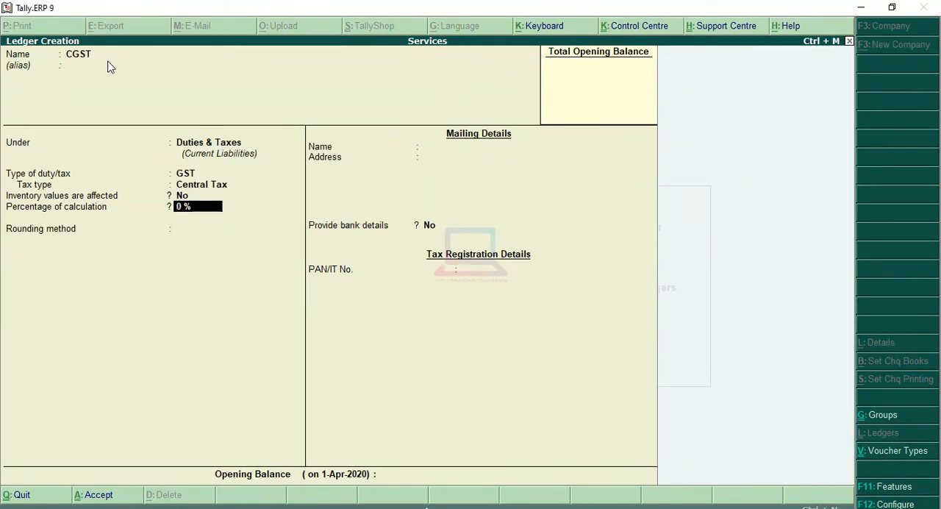
key("Return")
key("Return")
key("Return")
key("Return")
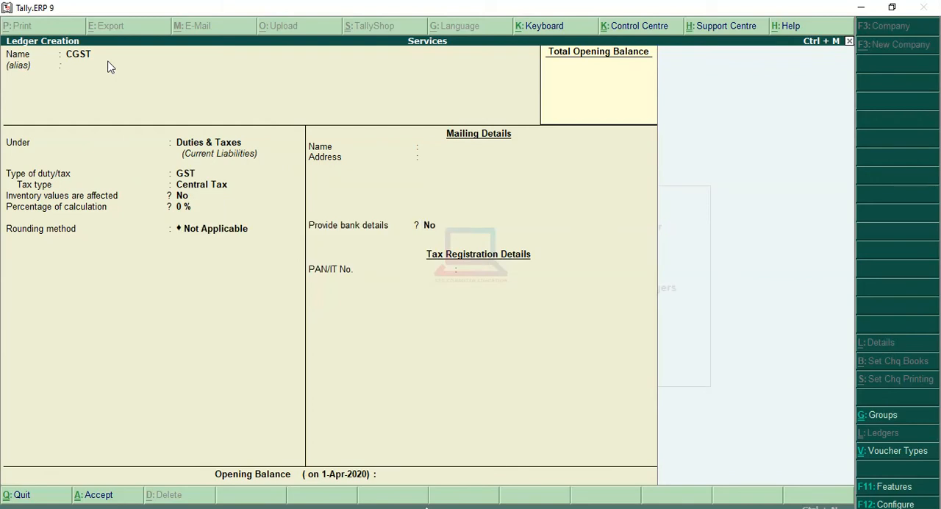
key("Return")
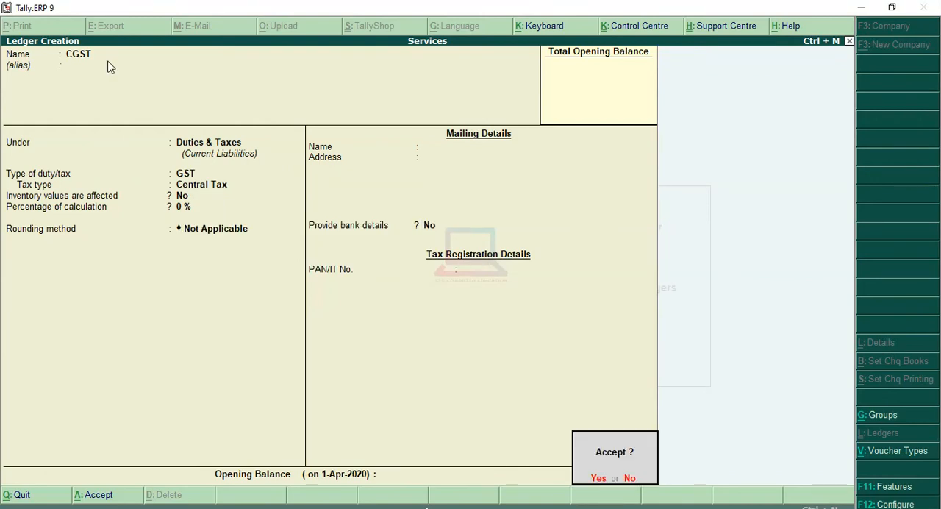
Name a new ledger "IGST" without an alias and keep it under the Duties & Taxes group.
type("IGST")
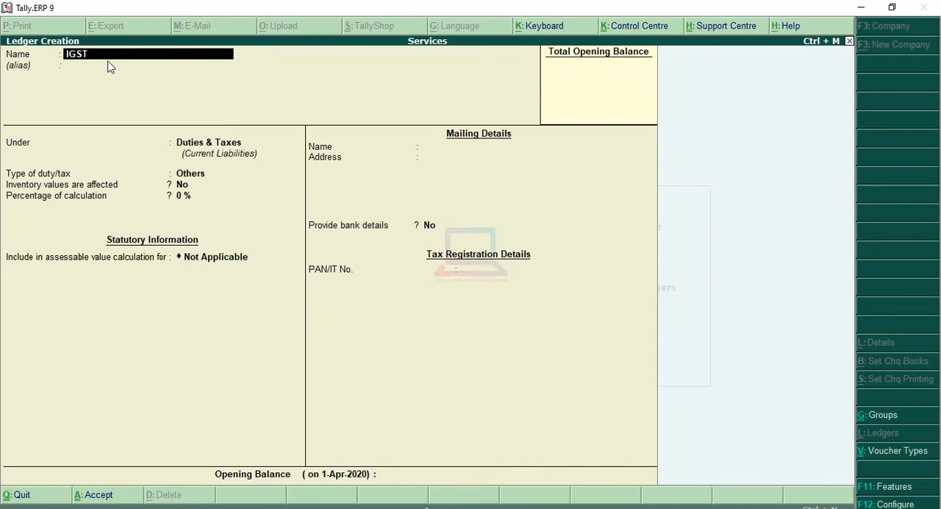
key("Return")
key("Return")
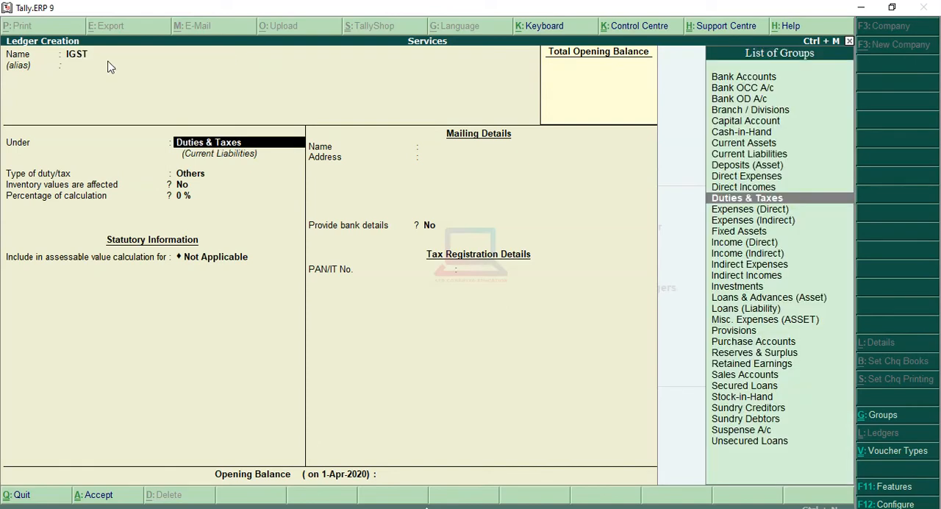
key("Return")
Set the IGST ledger's duty type to GST and tax type to Integrated Tax with 0 % and no rounding, and save it.
key("Up")
key("Return")
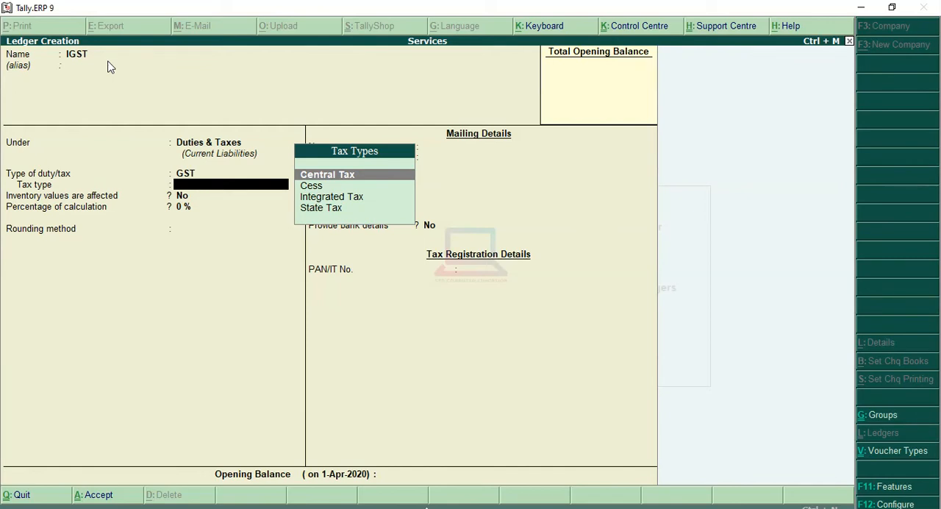
key("Down")
key("Down")
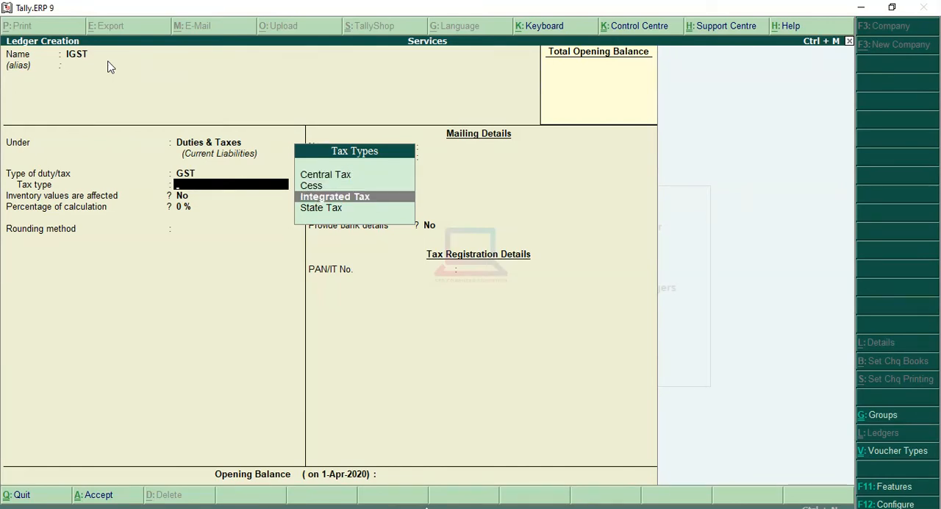
key("Return")
key("Return")
key("Return")
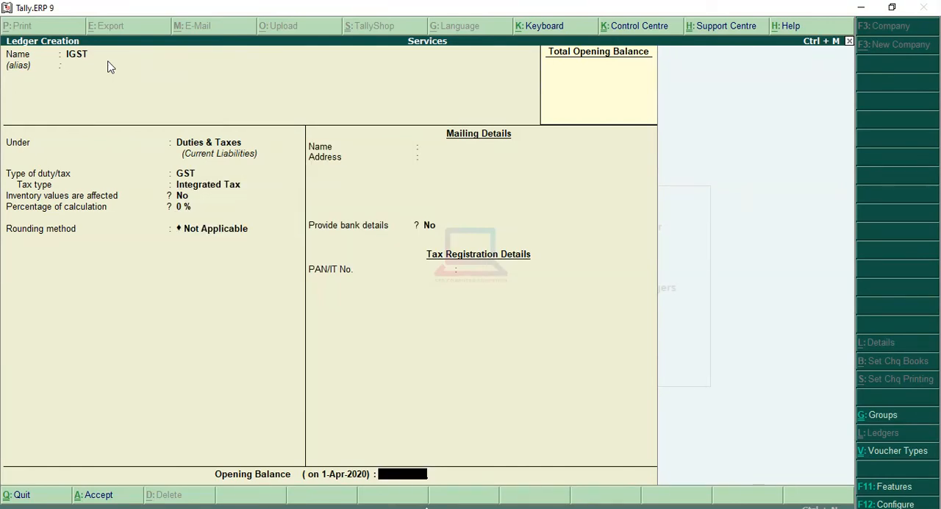
key("Return")
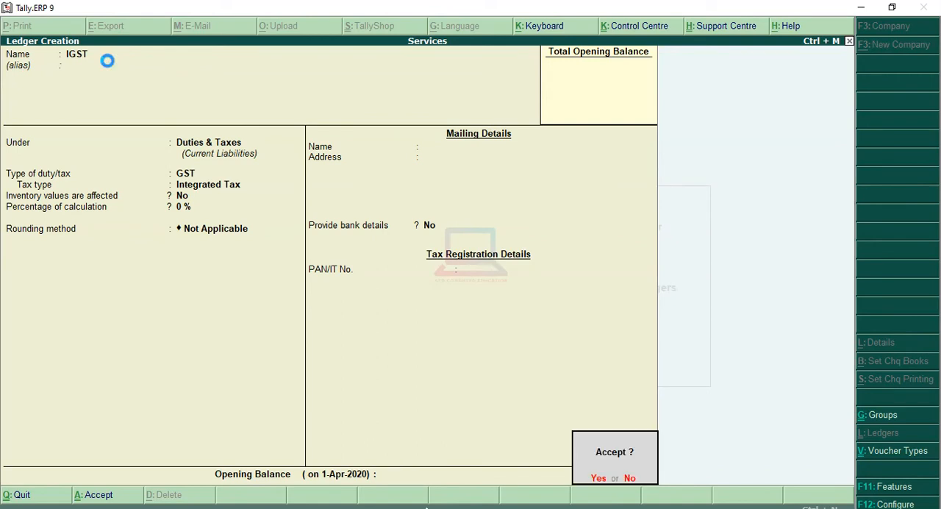
key("Return")
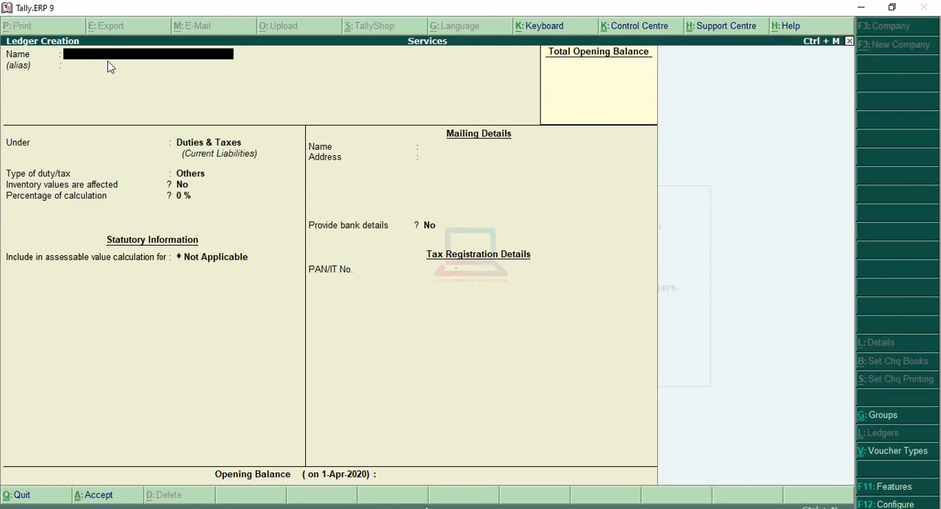
Name a new ledger "Abc Ltd" without an alias and place it under the Sundry Creditors group.
type("Abc Ltd")
key("Return")
key("Return")
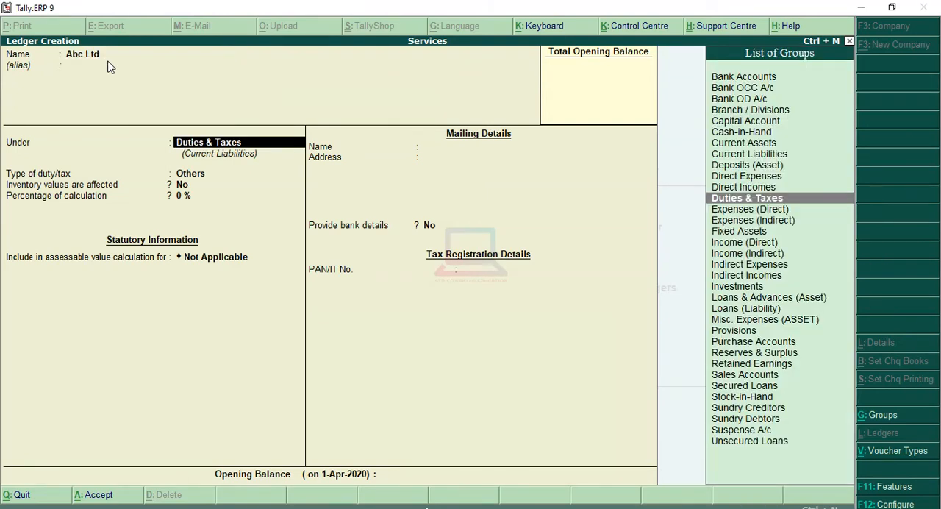
type("S")
key("Down")
key("Down")
key("Down")
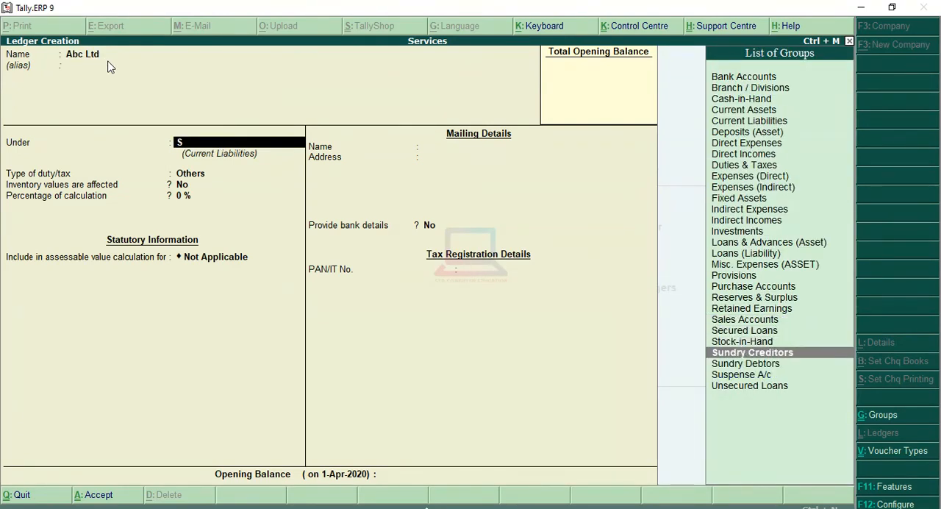
key("Return")
Keep Abc Ltd's default balance settings, with country India, state Delhi, no pincode, no bank details and registration type Regular.
key("Return")
key("Return")
key("Return")
key("Return")
key("Return")
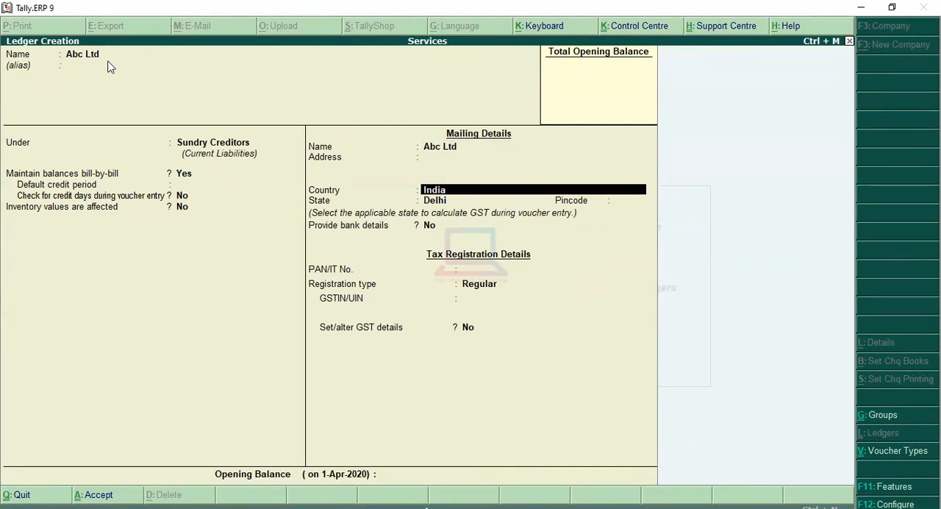
key("Return")
key("Return")
type("2")
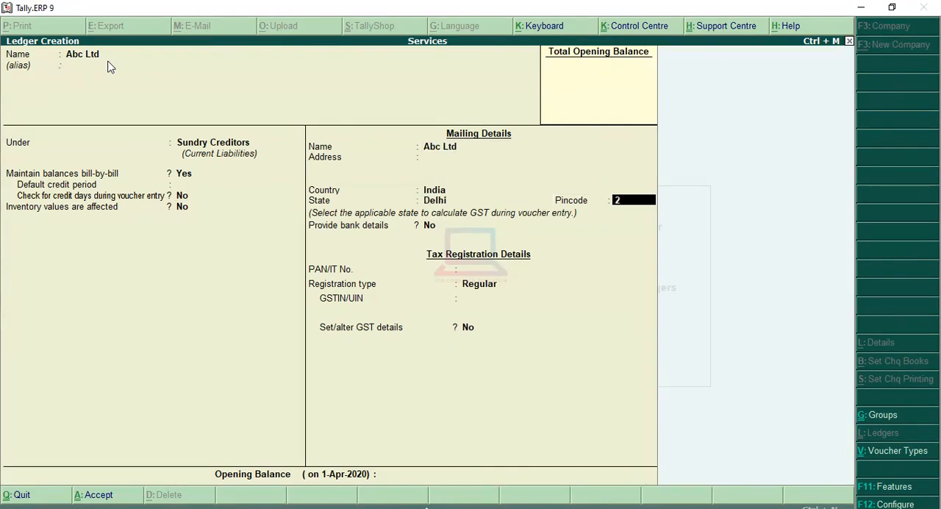
key("BackSpace")
key("Return")
key("Return")
key("Return")
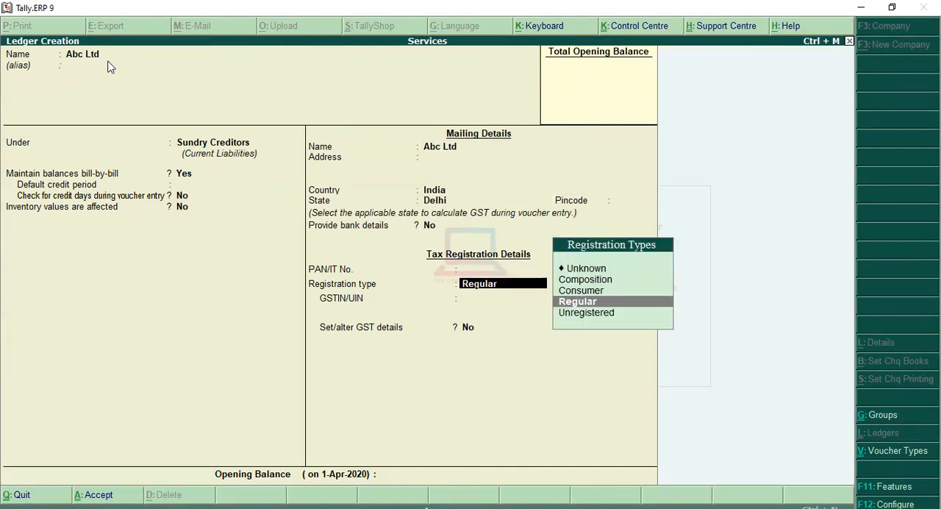
key("Return")
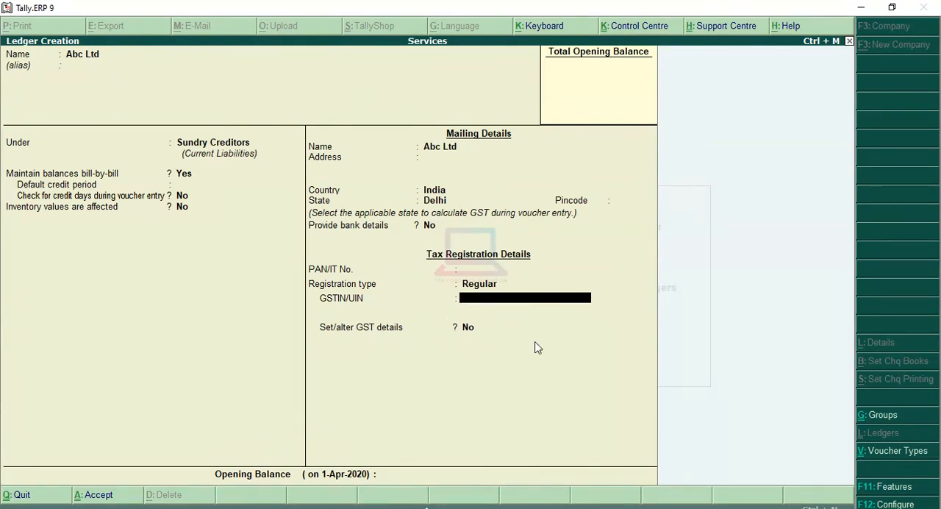
Paste the Delhi GSTIN into Abc Ltd's ledger, accept its GST details with the default options, and save the ledger.
key("ctrl+alt+v")
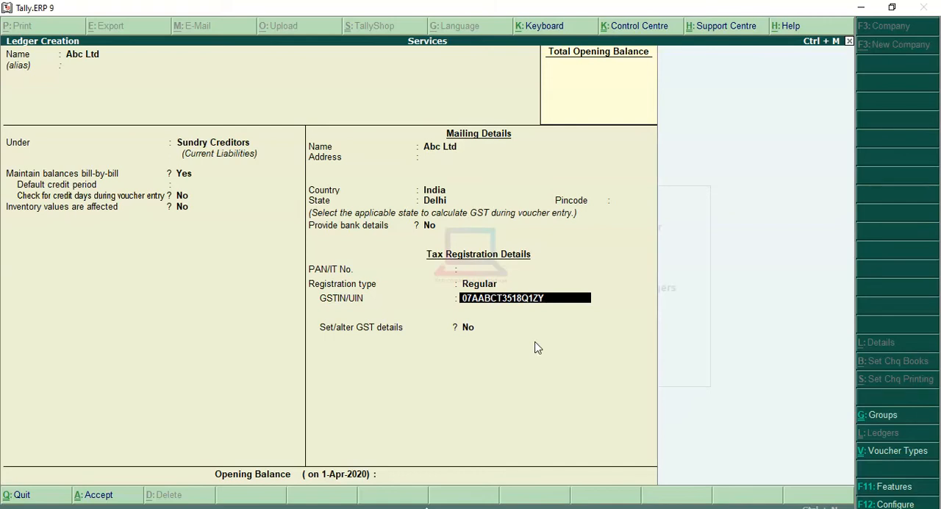
key("Return")
key("y")
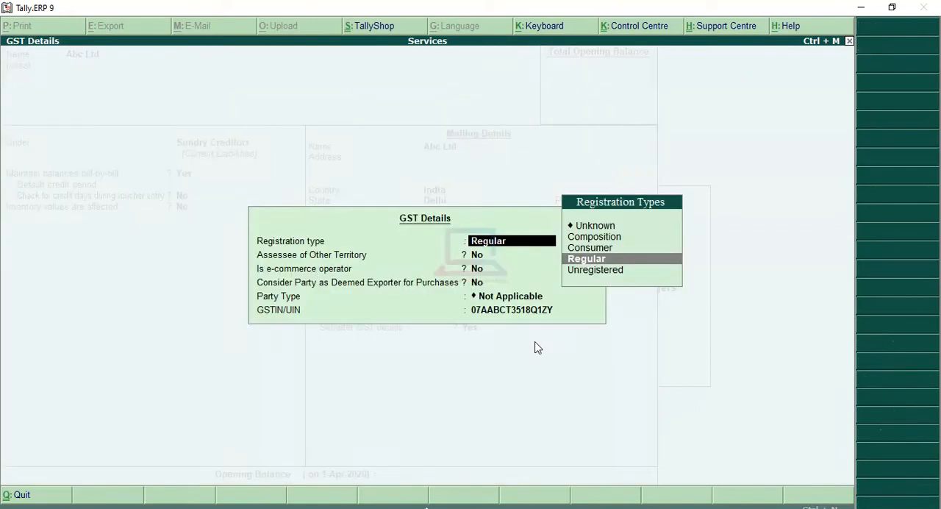
key("Return")
key("Return")
key("Return")
key("Return")
key("Return")
key("Return")
key("Return")
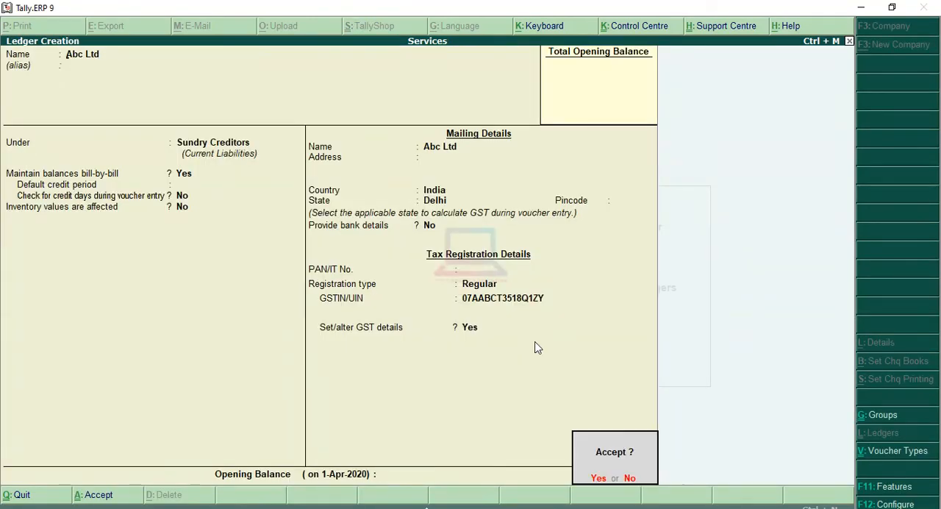
key("Return")
Name a new ledger "XYZ Ltd" without an alias and keep it under the Sundry Creditors group.
type("XYZ L")
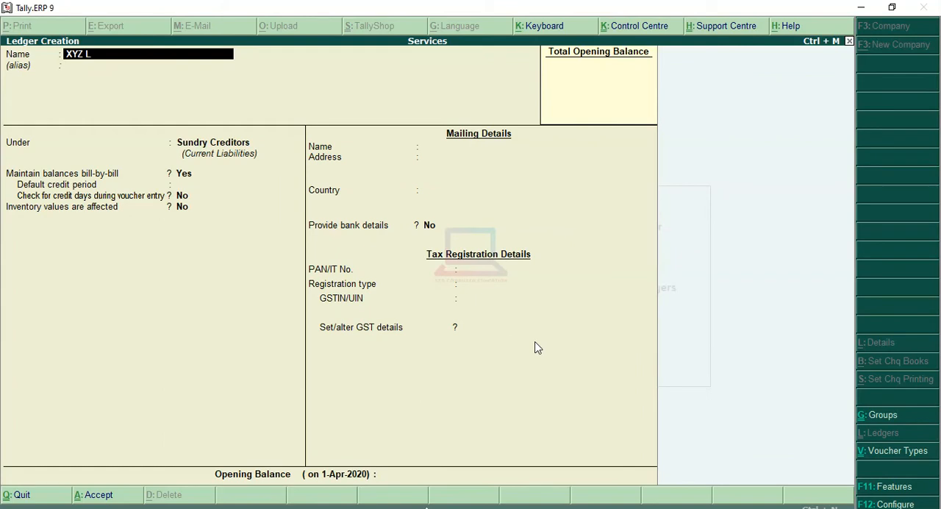
type("td")
key("Return")
key("Return")
key("Return")
key("Return")
key("Return")
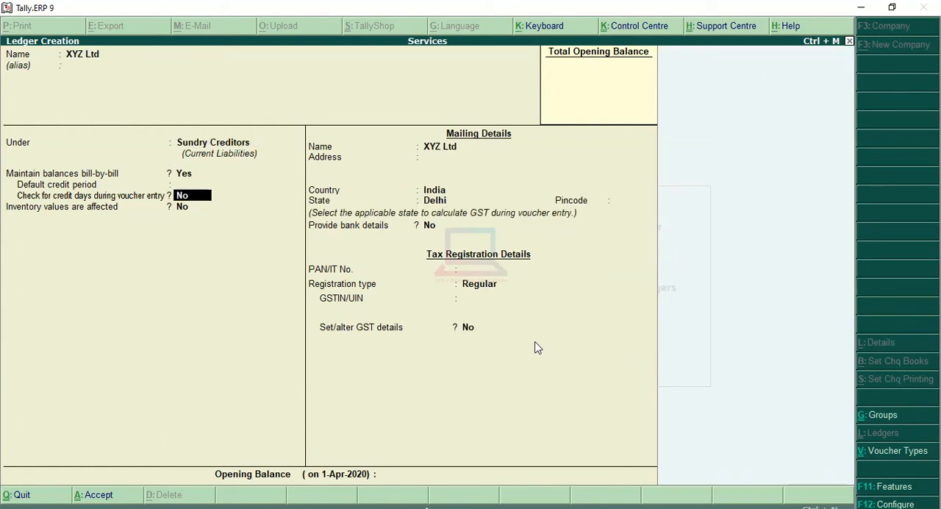
Set XYZ Ltd's state to Chandigarh, keeping country India, no pincode, no bank details and registration type Regular.
key("Return")
key("Return")
key("Return")
key("Return")
key("Return")
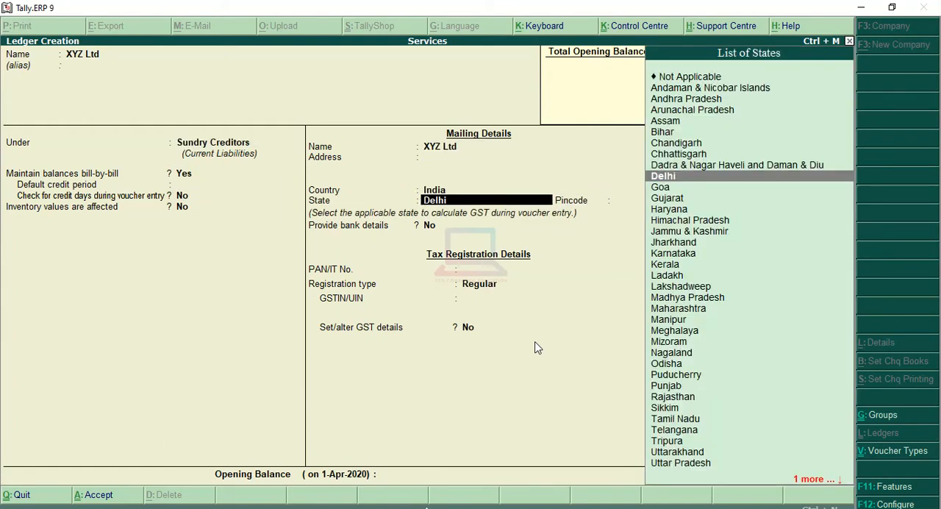
key("Up")
key("Up")
key("Up")
key("Return")
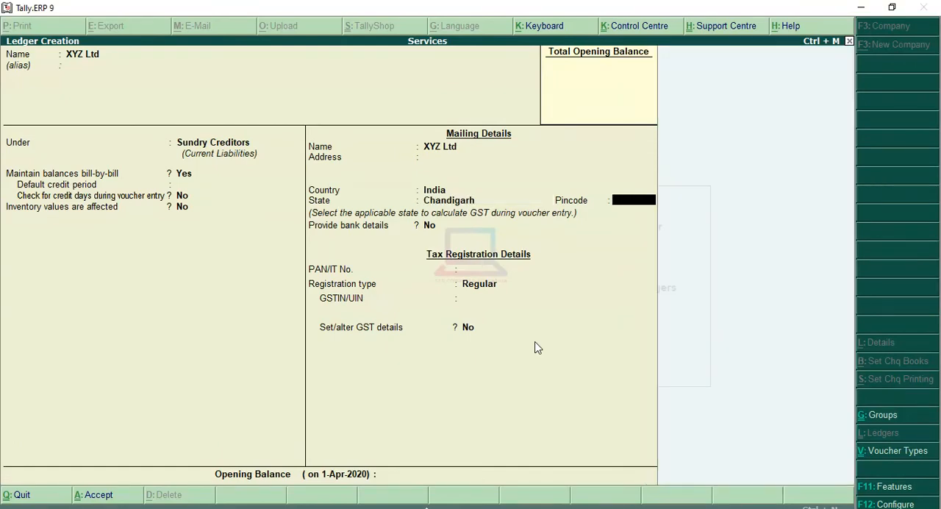
key("Return")
key("Return")
key("Return")
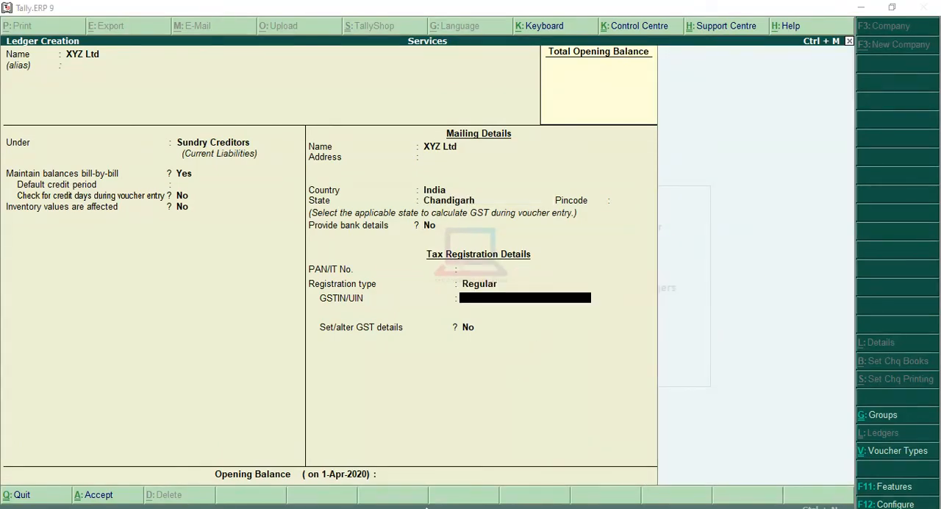
Switch to the browser, copy Chandigarh's GST number from list of gst no.pdf, and paste it as XYZ Ltd's GSTIN/UIN in Tally.ERP 9.
left_click(426, 507)
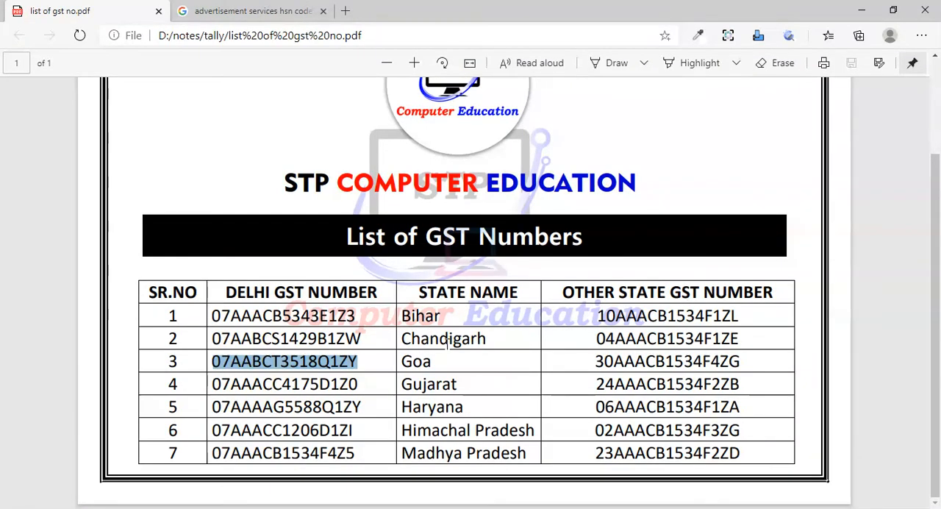
left_click_drag(596, 338, 739, 339)
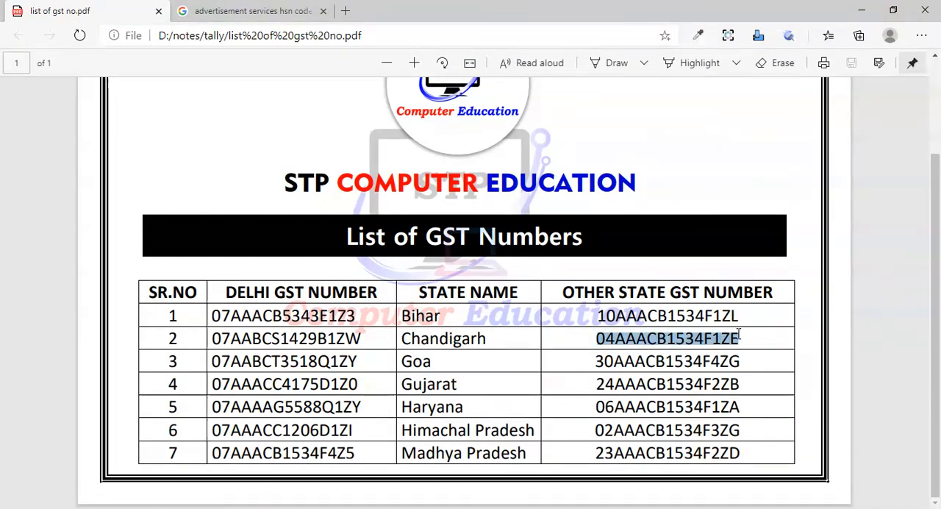
right_click(645, 339)
left_click(677, 183)
key("alt+Tab")
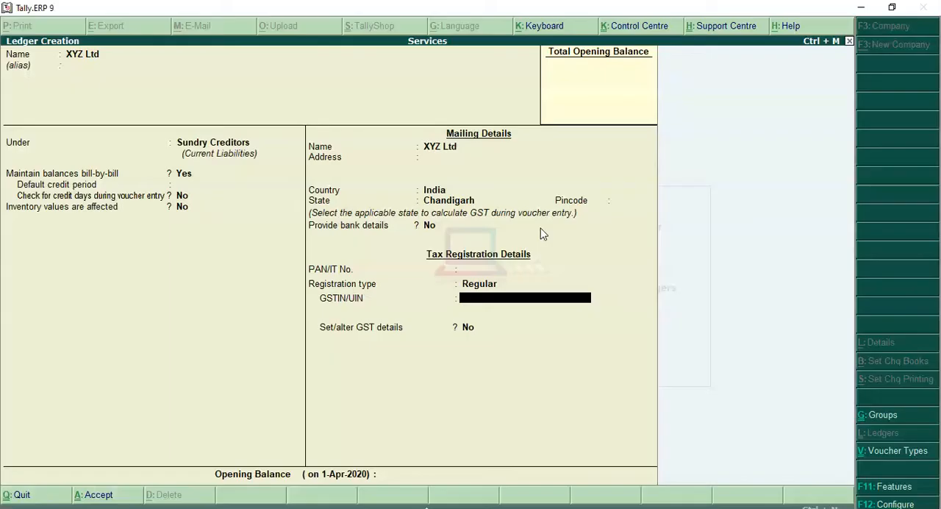
key("ctrl+alt+v")
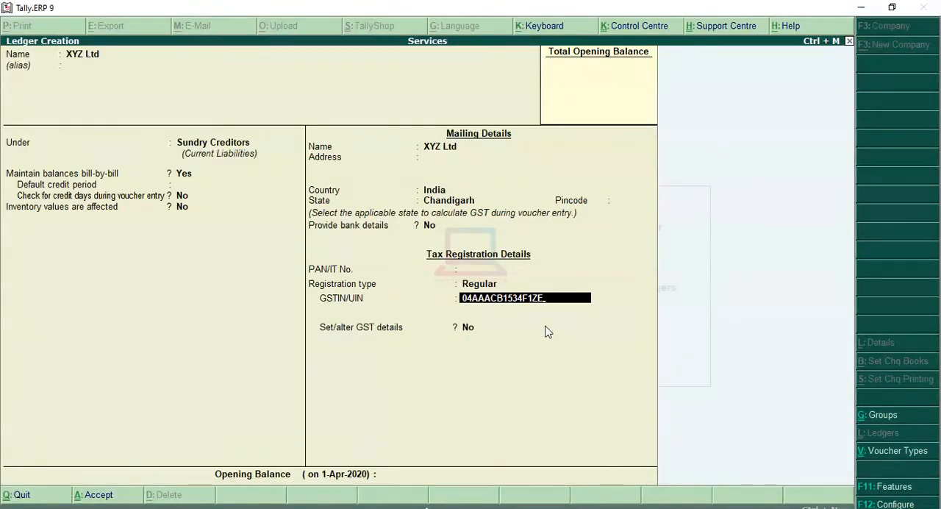
Enable GST details for XYZ Ltd, accept them with registration type Regular and the default options, and save the ledger.
key("Return")
key("y")
key("Return")
key("Return")
key("Return")
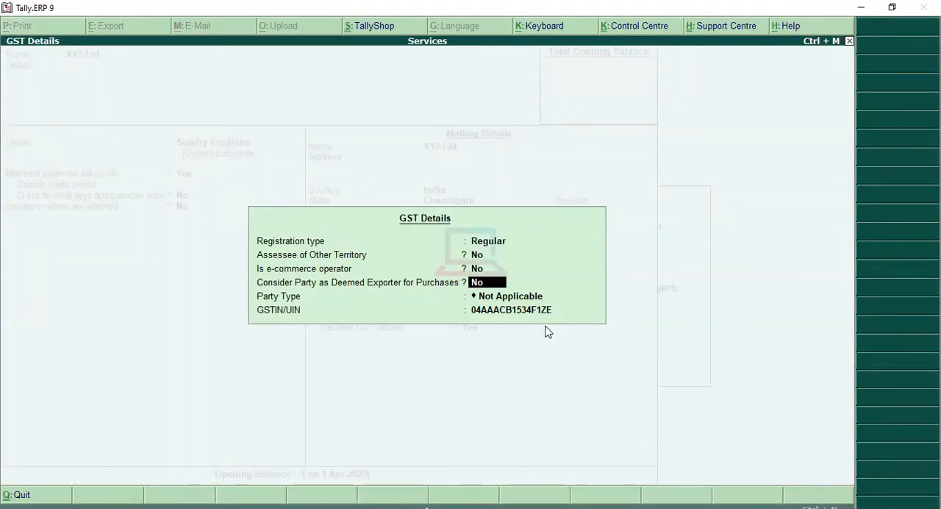
key("Return")
key("Return")
key("Return")
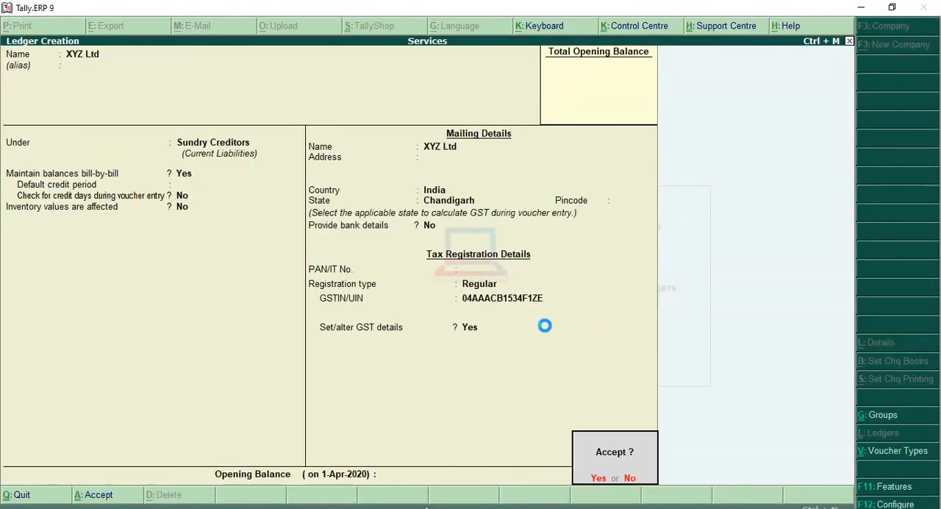
key("Return")
Quit ledger creation, return to the Gateway of Tally, and start a Purchase voucher in Accounting Vouchers.
key("Escape")
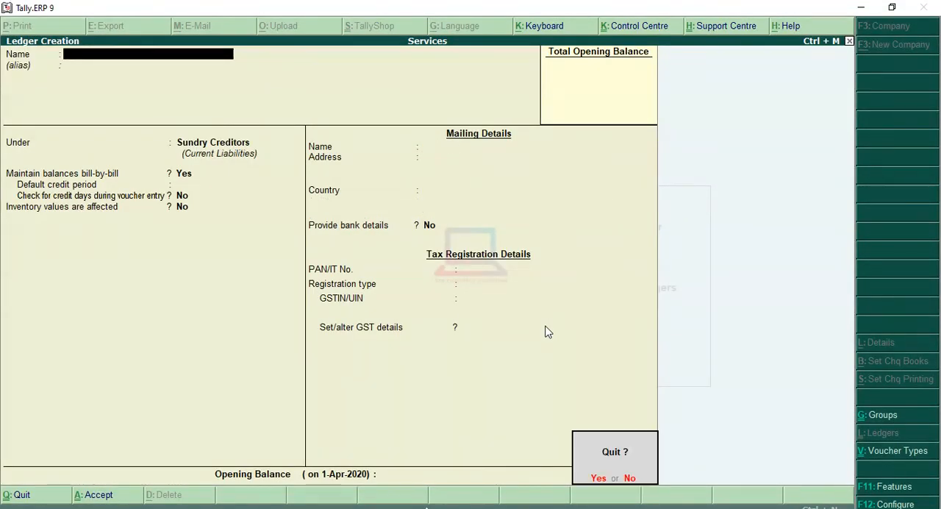
key("Return")
key("Escape")
key("Escape")
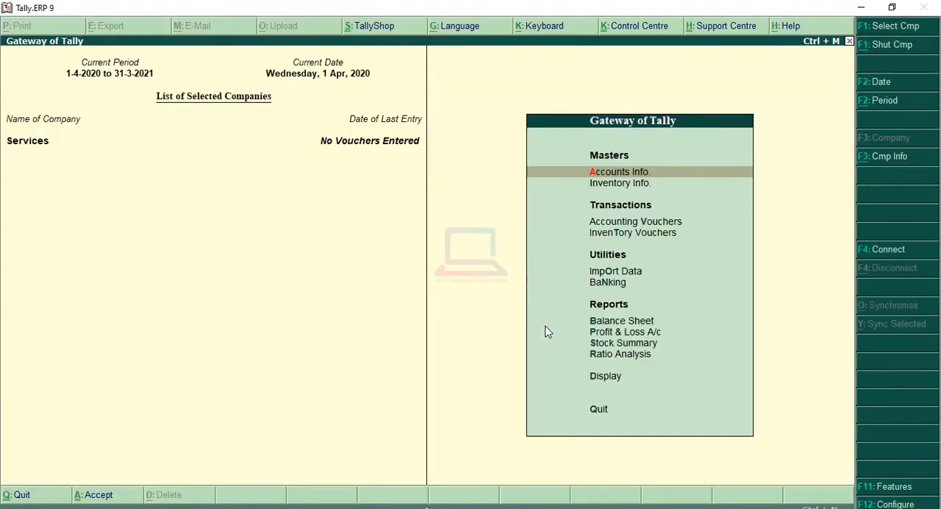
key("Down")
key("Down")
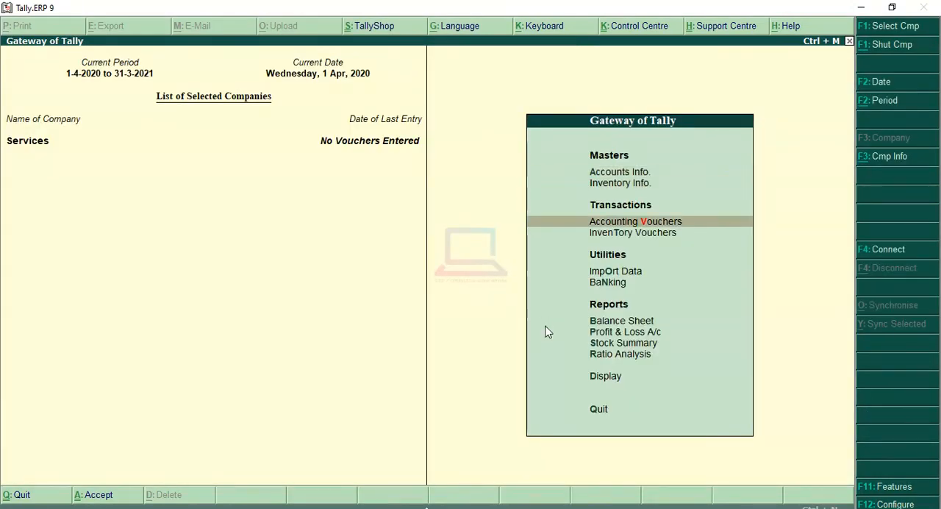
key("Return")
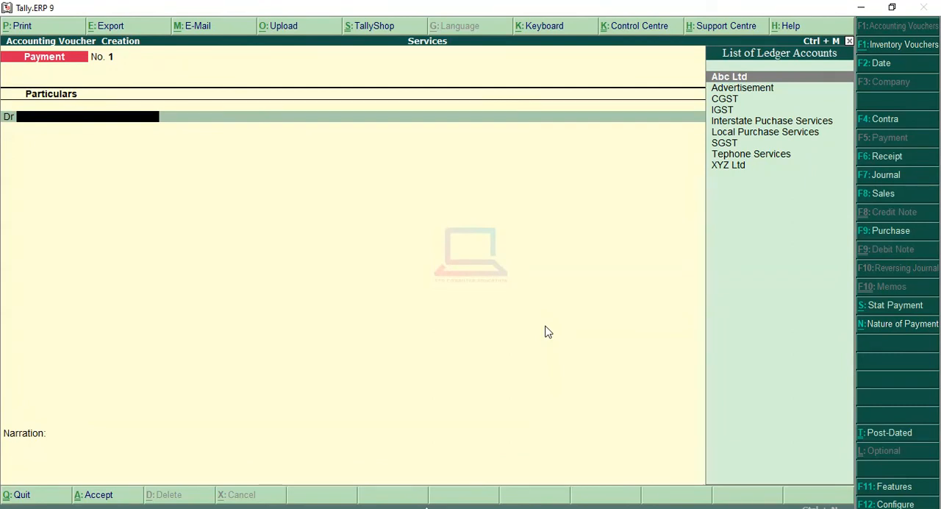
left_click(900, 232)
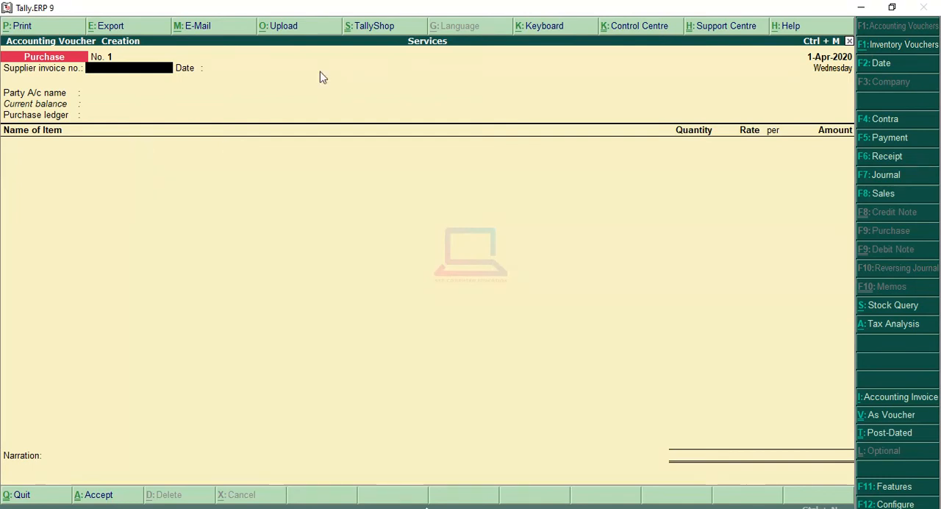
Switch the purchase voucher between item and accounting invoice layouts, ending in Accounting Invoice mode.
left_click(898, 401)
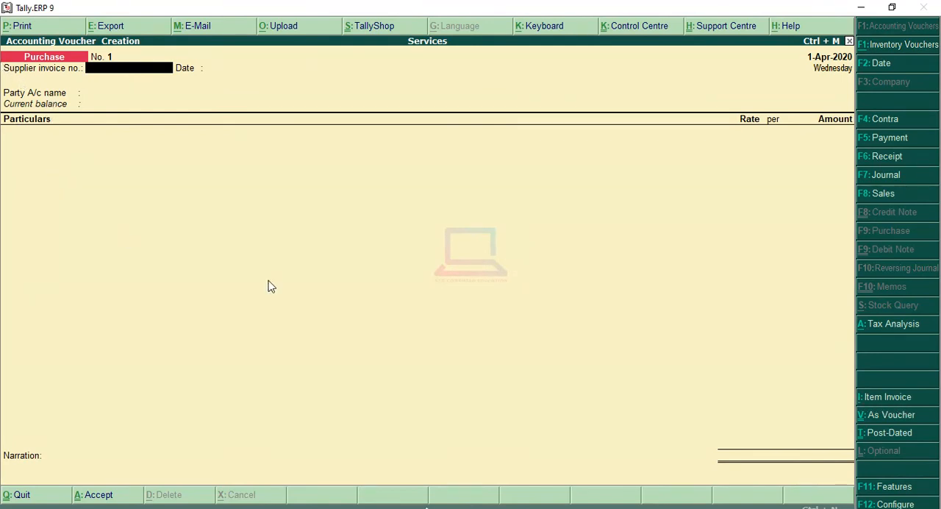
left_click(888, 398)
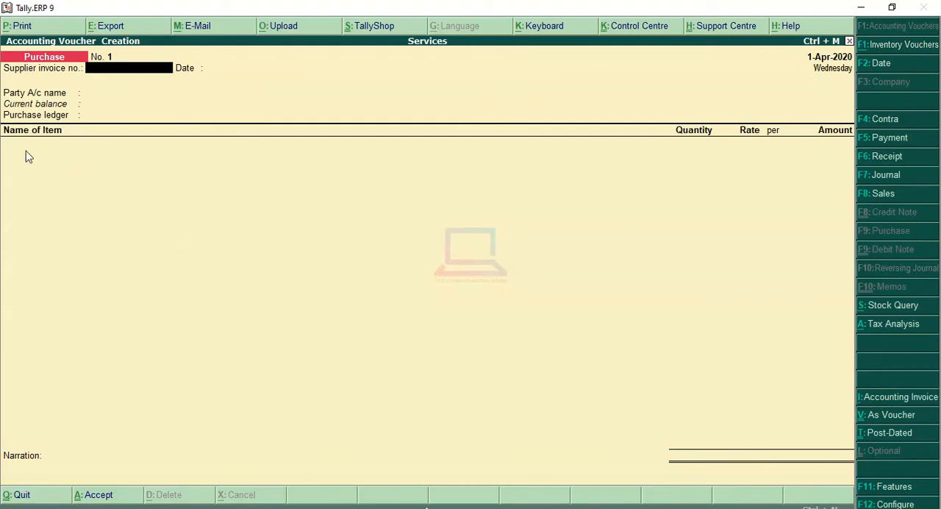
left_click(909, 403)
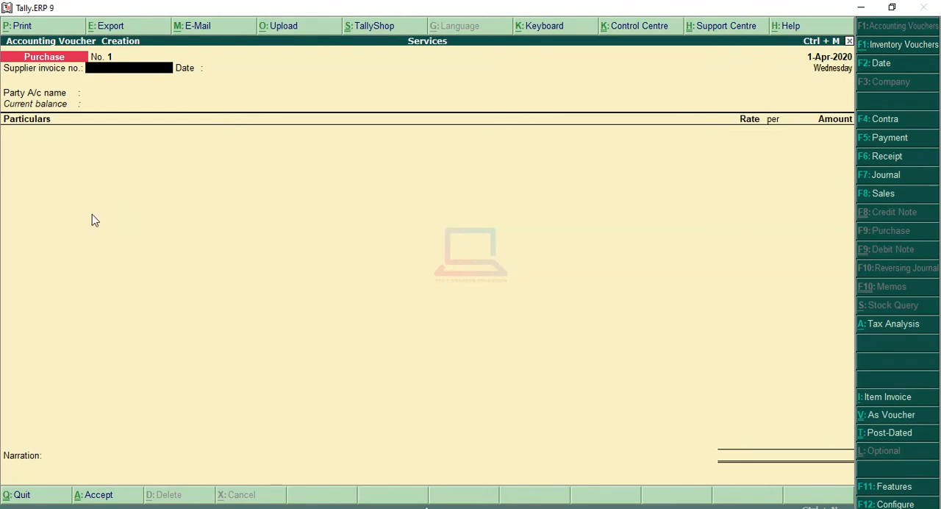
Enter supplier invoice number 101 dated 1-Apr-2020 in the purchase voucher.
type("101")
key("Return")
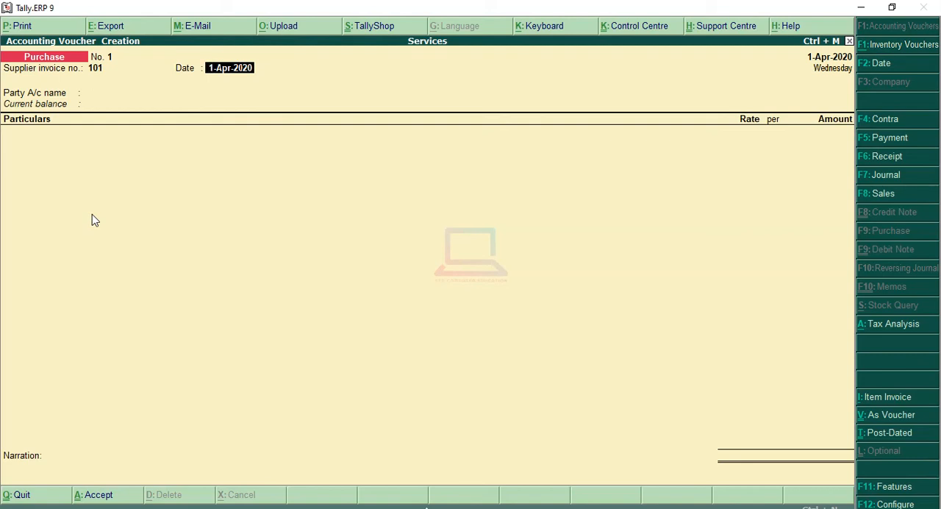
key("Return")
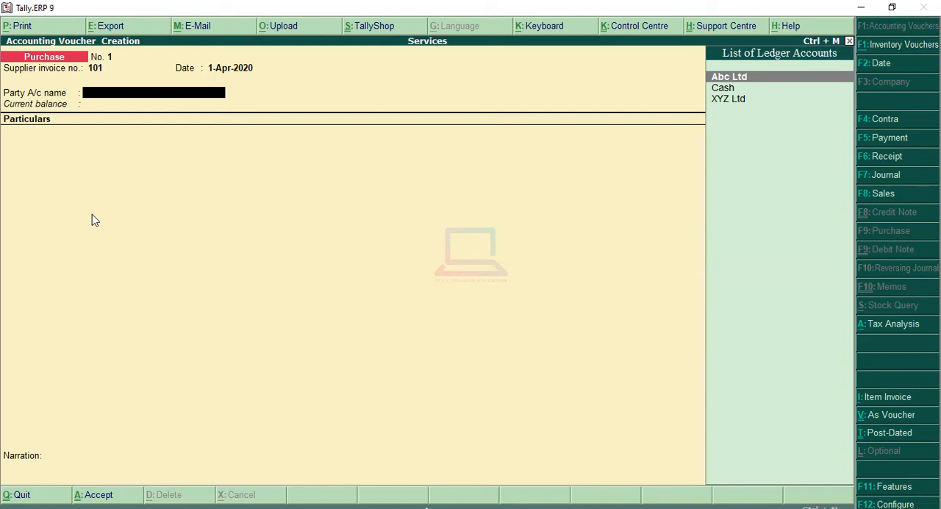
Choose Abc Ltd as the purchase voucher's party account and accept its supplier details unchanged.
key("Return")
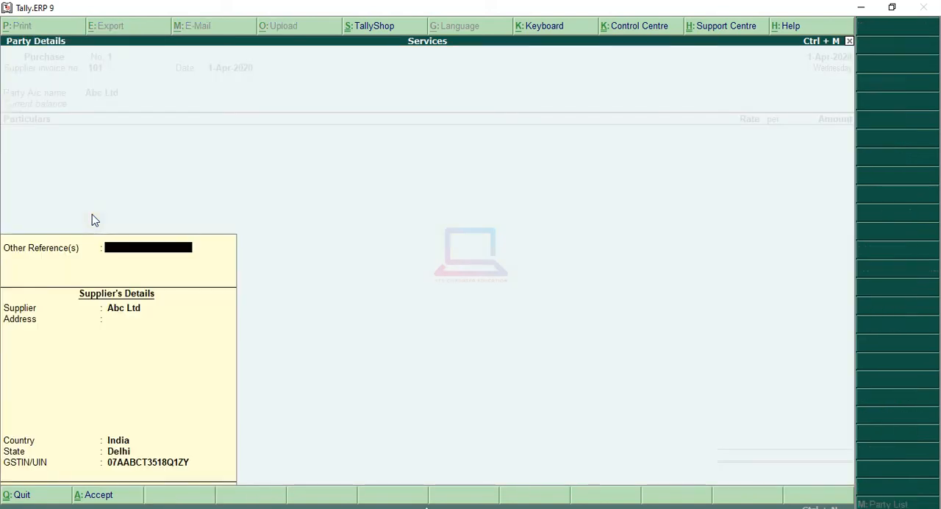
key("Return")
key("Return")
key("Return")
key("Return")
key("Return")
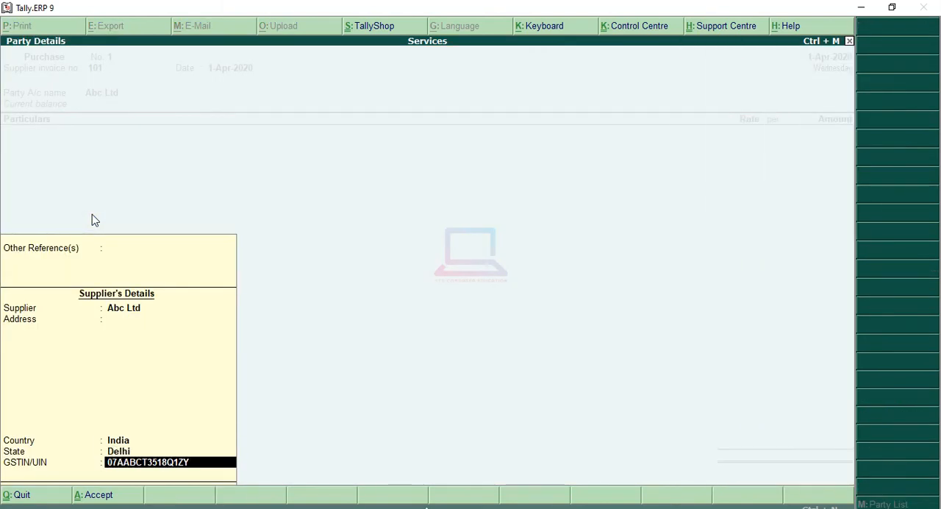
key("Return")
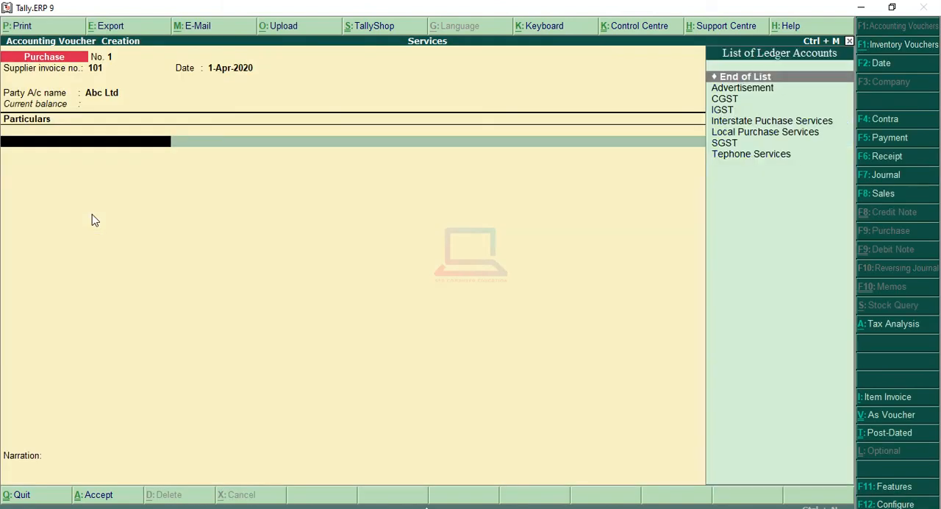
Select the Tephone Services ledger for the first particulars line of the purchase voucher.
key("Down")
key("Down")
key("Down")
key("Down")
key("Down")
key("Down")
key("Down")
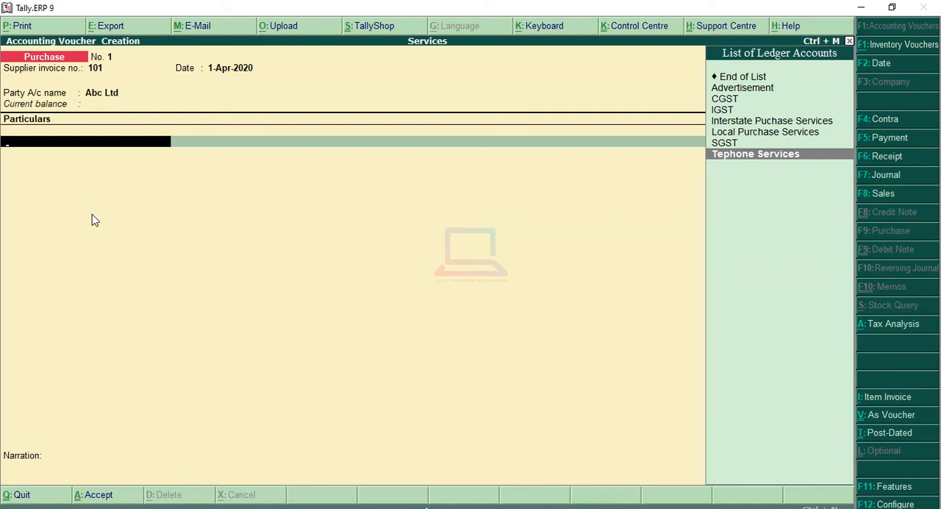
key("Return")
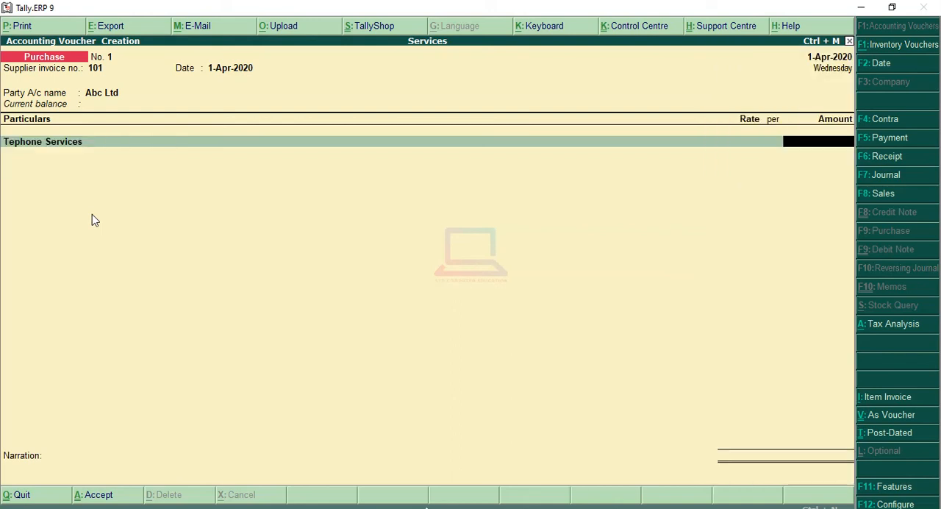
Set the Tephone Services line's amount to 5,000.00 in the Abc Ltd purchase voucher.
type("5000")
key("Return")
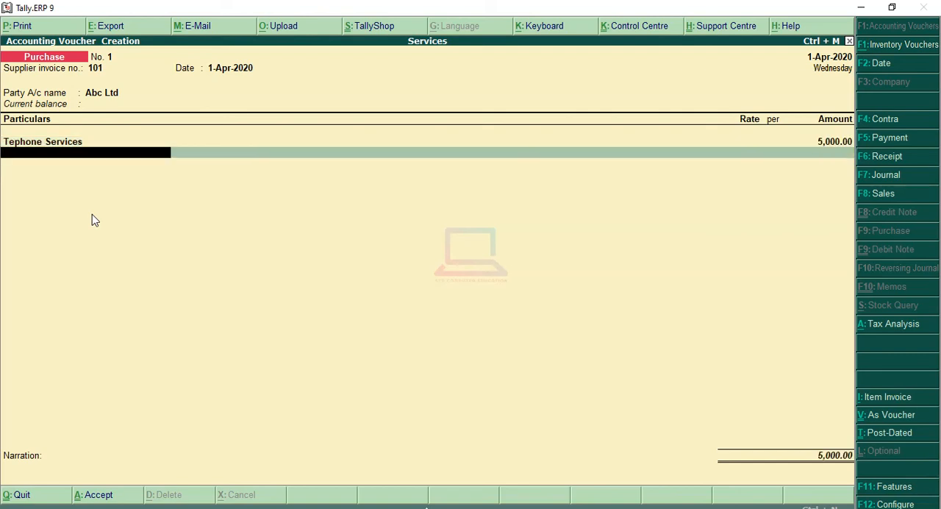
key("Return")
key("BackSpace")
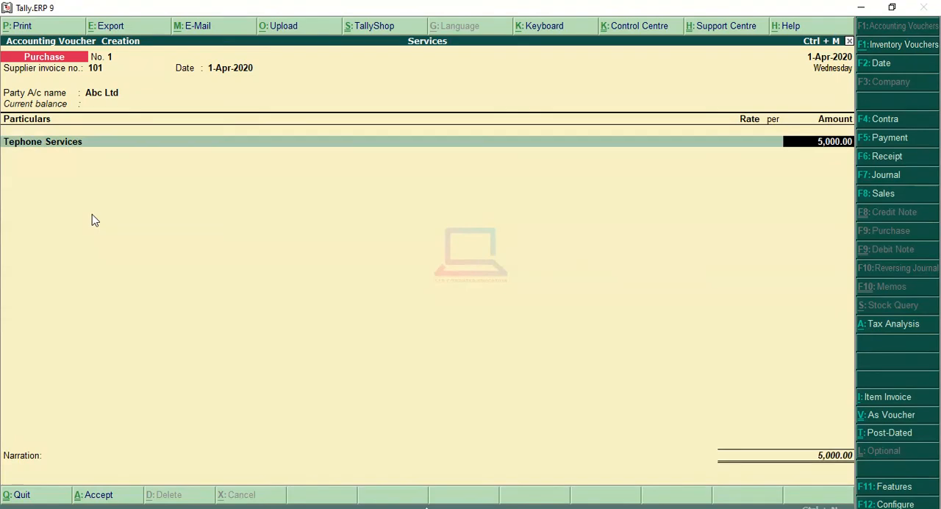
key("Return")
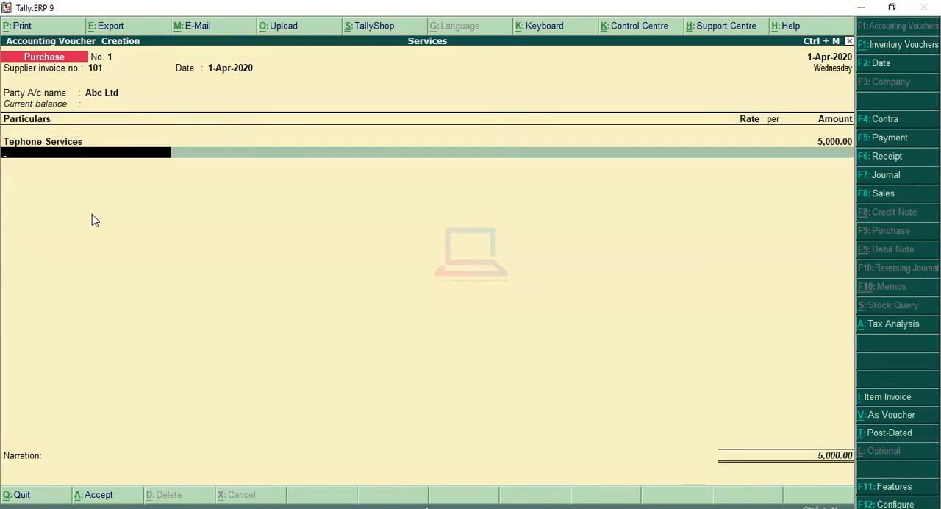
Add CGST and SGST lines below Tephone Services, accepting their automatically calculated tax amounts.
key("Down")
key("Down")
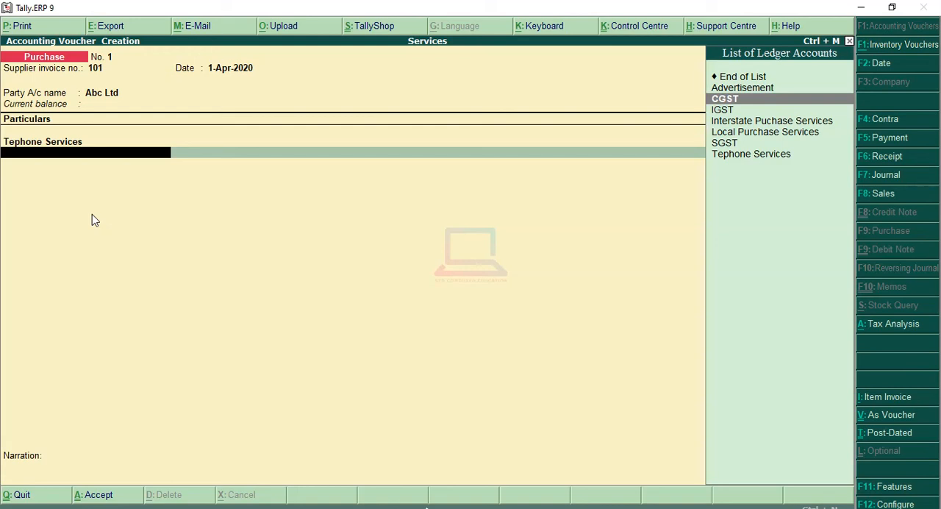
key("Return")
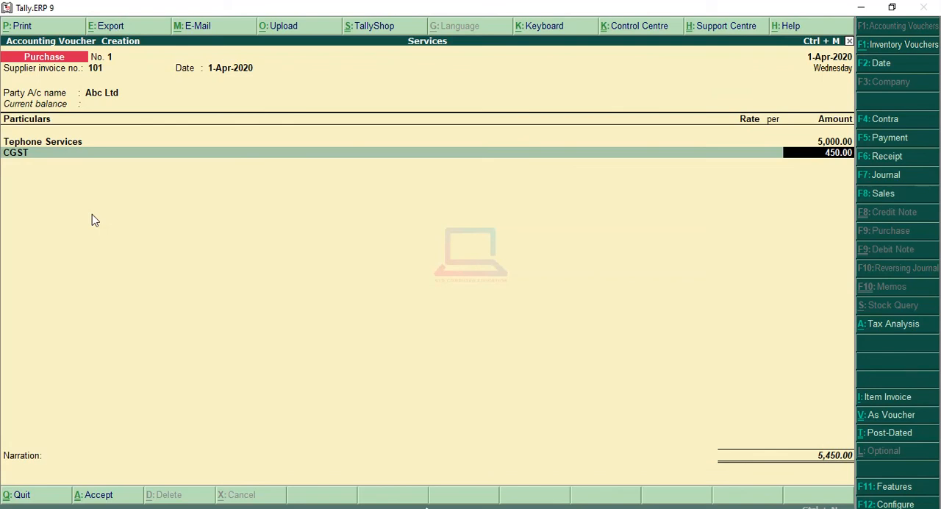
key("Return")
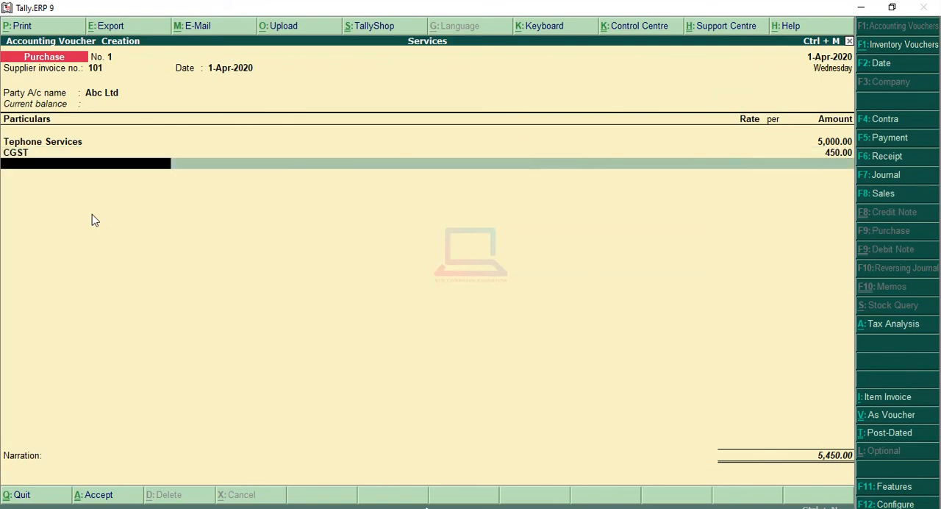
key("Down")
key("Down")
key("Down")
key("Down")
key("Down")
key("Down")
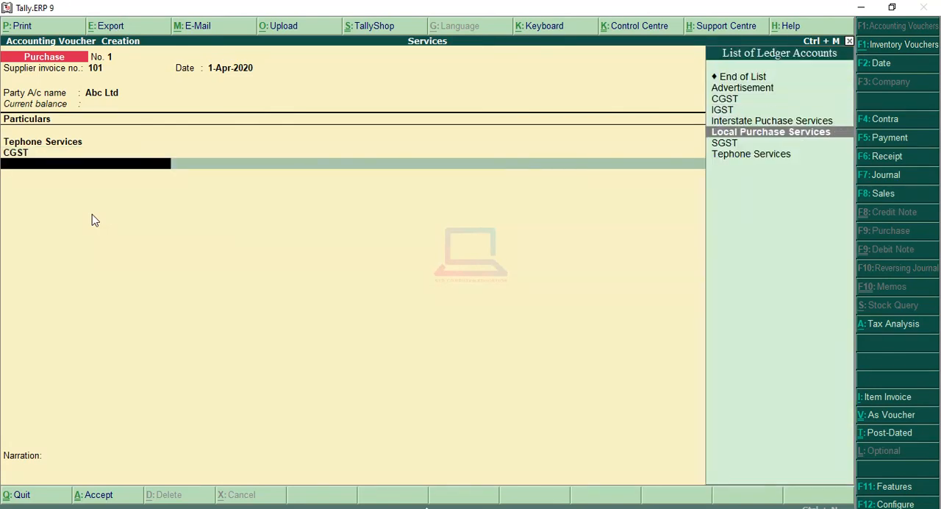
key("Return")
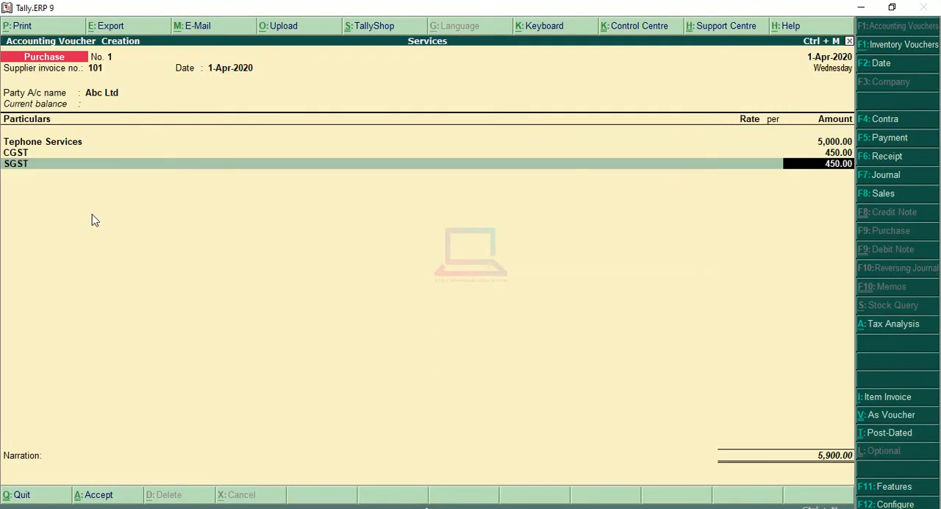
key("Return")
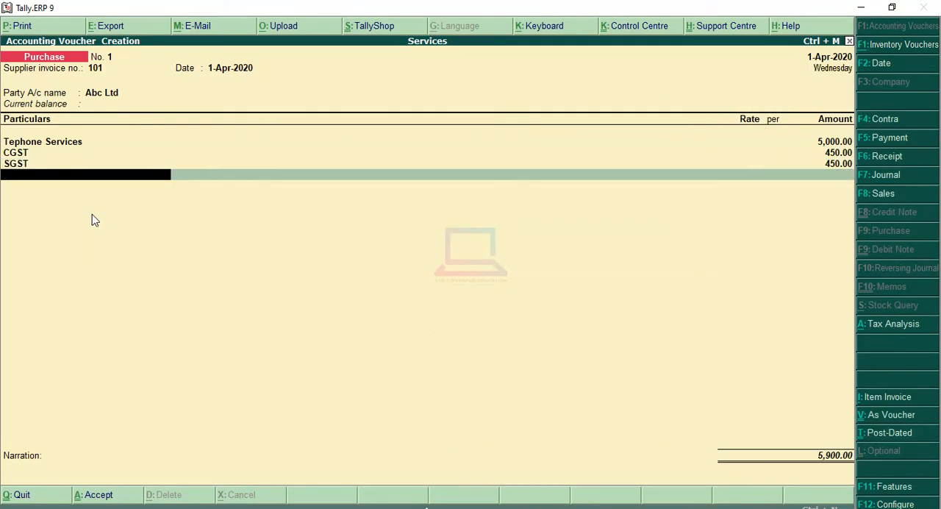
Review the detailed Tax Analysis of the Tephone Services purchase, including its central and state tax lines, and return to the voucher.
key("alt+a")
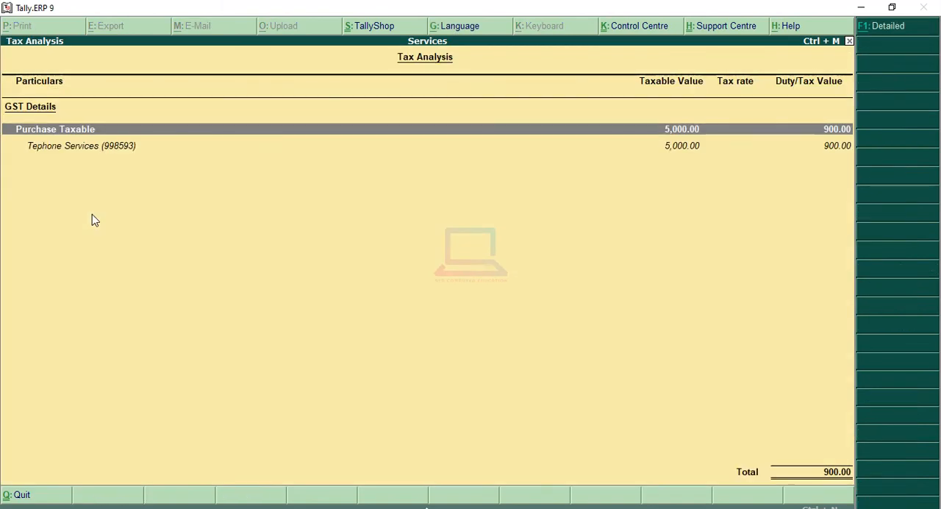
key("alt+F1")
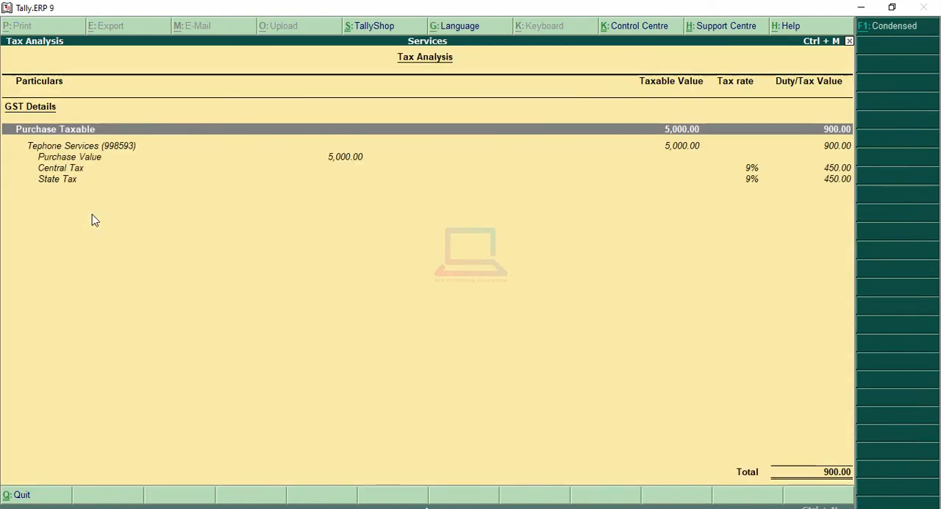
key("Down")
key("Down")
key("Down")
key("Down")
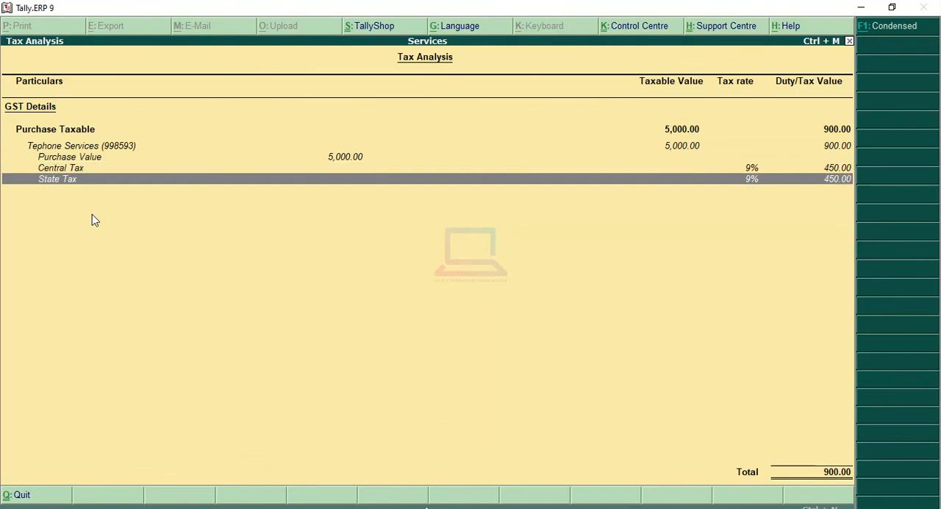
key("Up")
key("Down")
key("Up")
key("Escape")
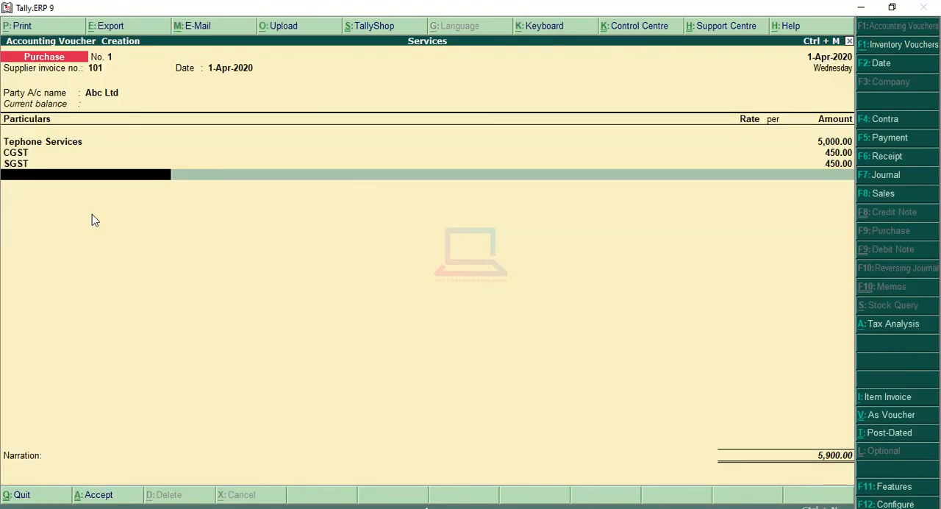
End the particulars list, leave the narration blank and save the Abc Ltd purchase voucher.
key("Return")
key("Return")
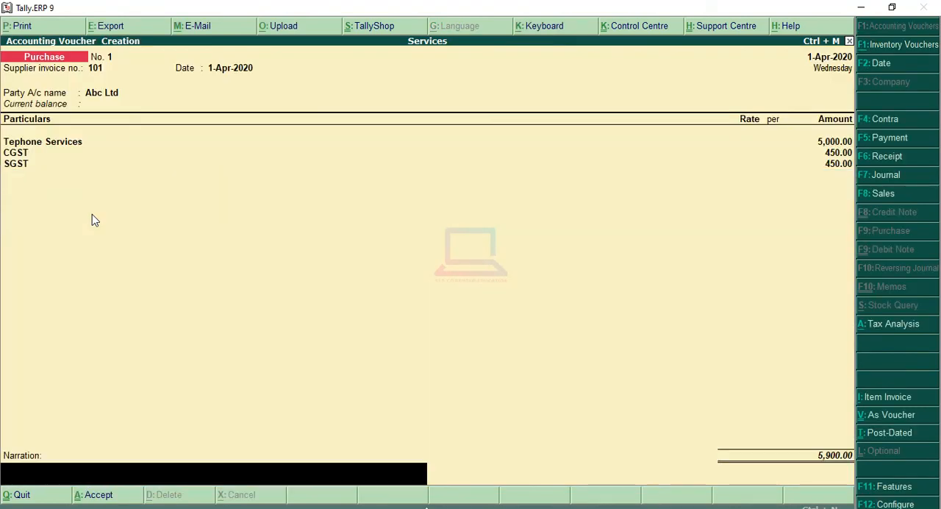
key("Return")
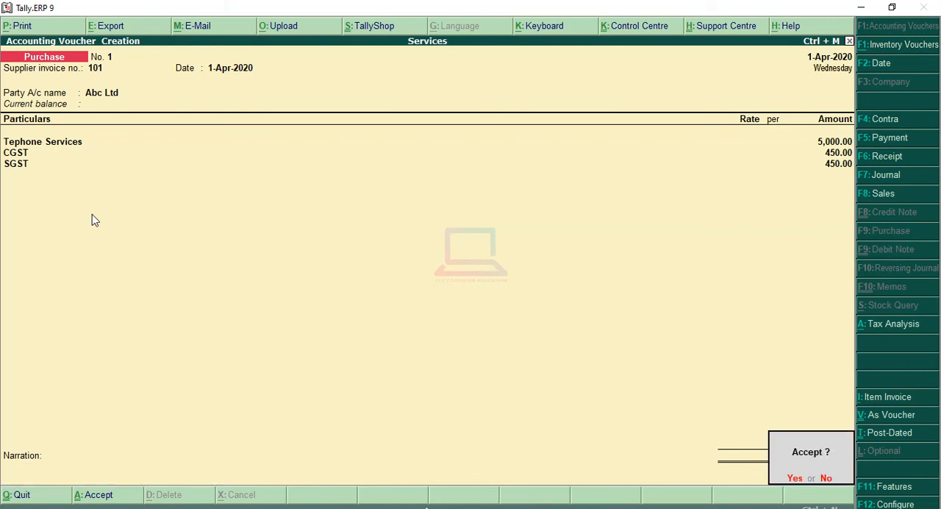
key("Return")
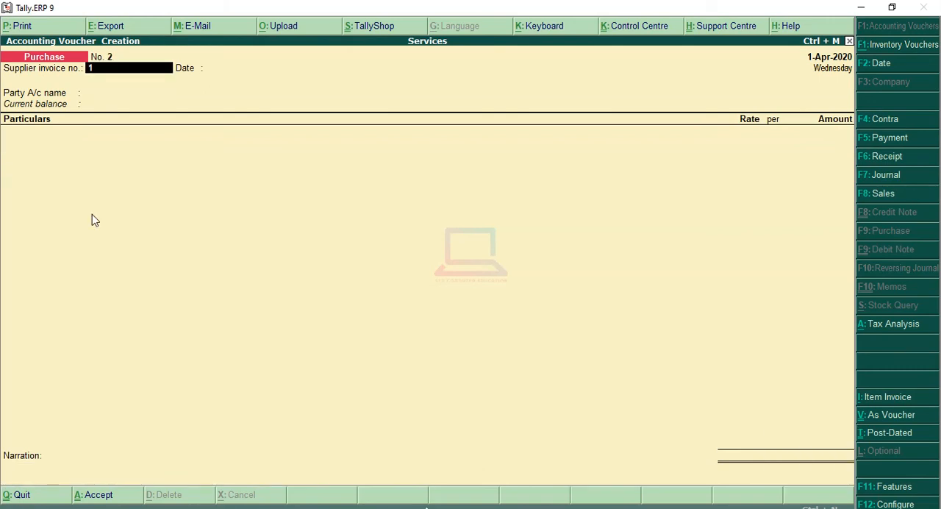
Enter supplier invoice 102 dated 1-Apr-2020 in the new purchase voucher and choose XYZ Ltd as party, accepting its supplier details unchanged.
key("Return")
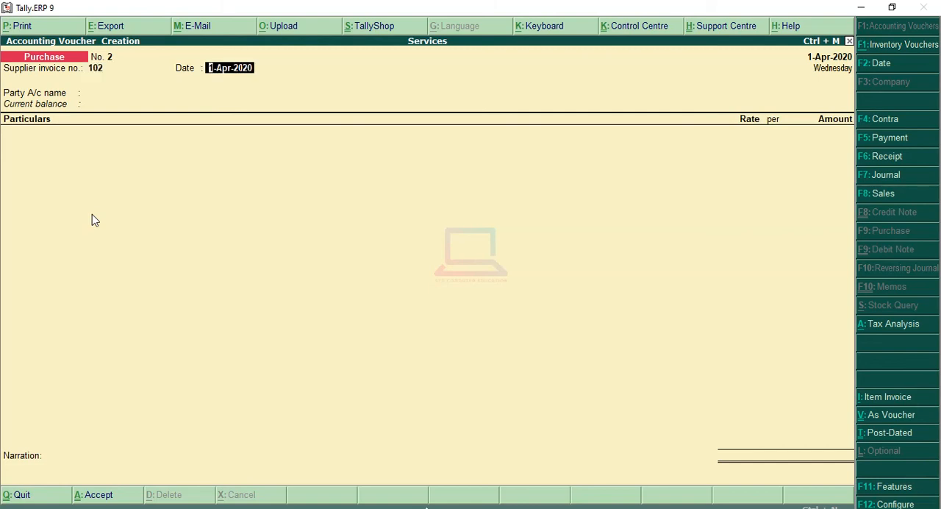
key("Return")
key("Down")
key("Down")
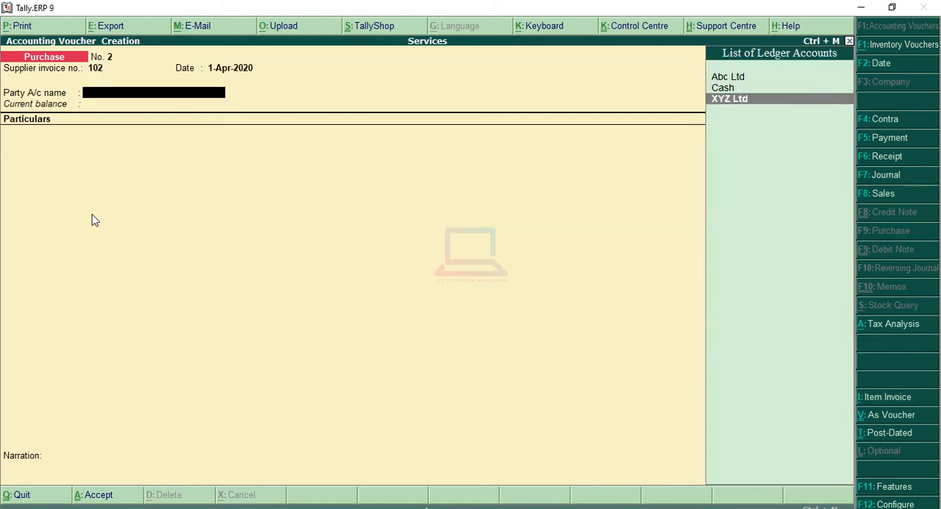
key("Return")
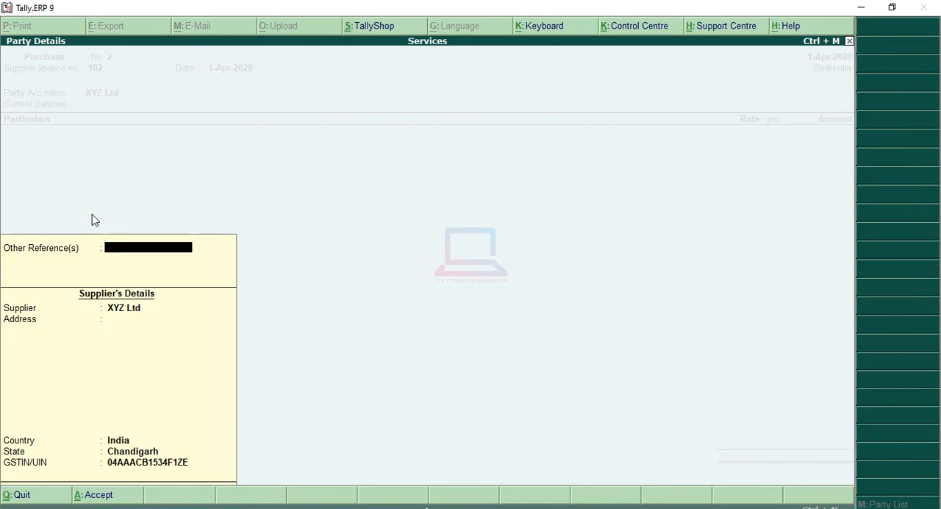
key("Return")
key("Return")
key("Return")
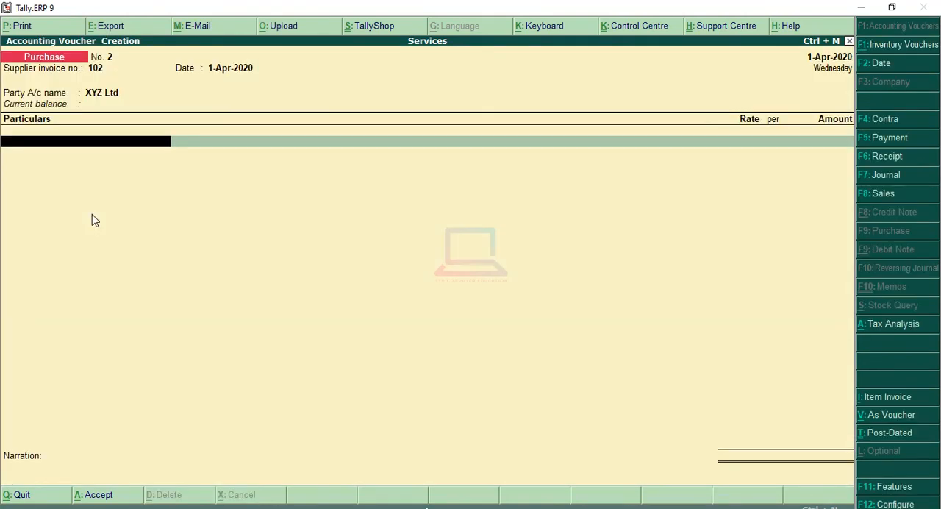
Add the Advertisement ledger as the first particulars line with an amount of 10,000.00.
key("Down")
key("Down")
key("Down")
key("Down")
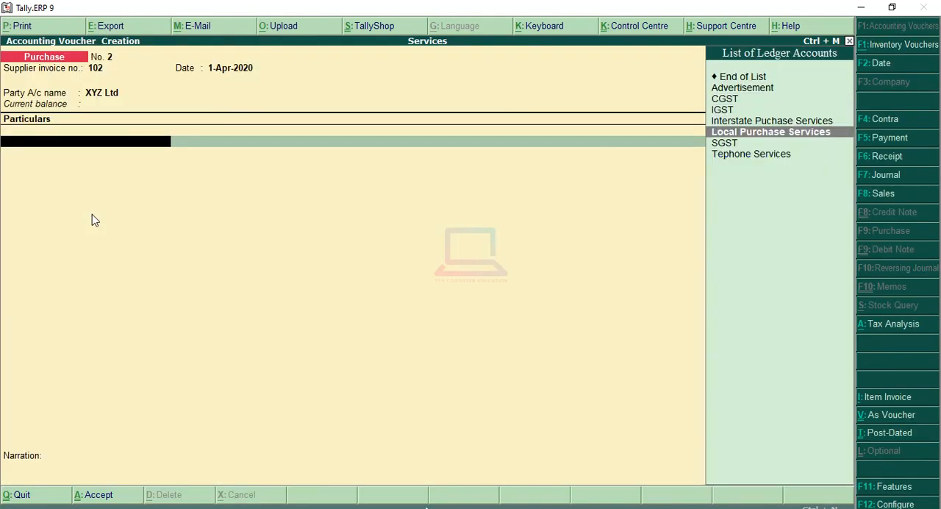
key("Up")
key("Up")
key("Up")
key("Up")
key("Return")
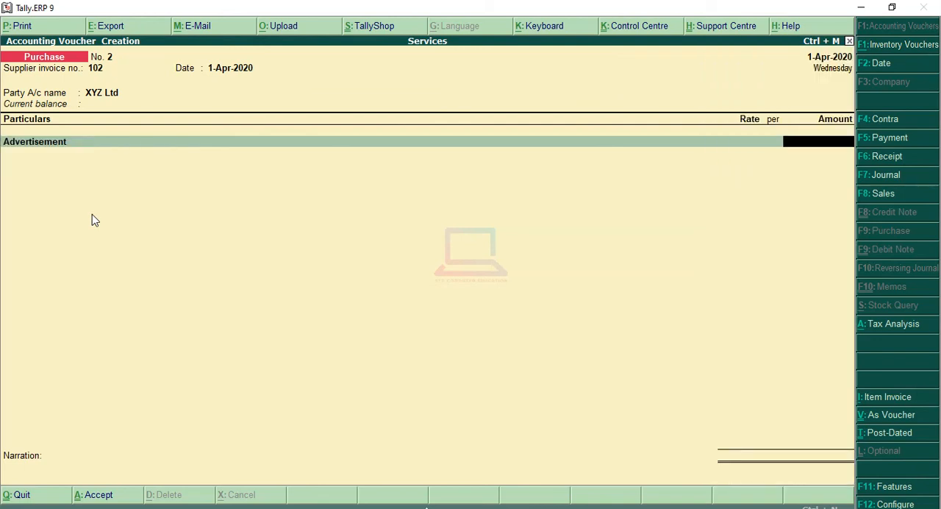
type("10000")
key("Return")
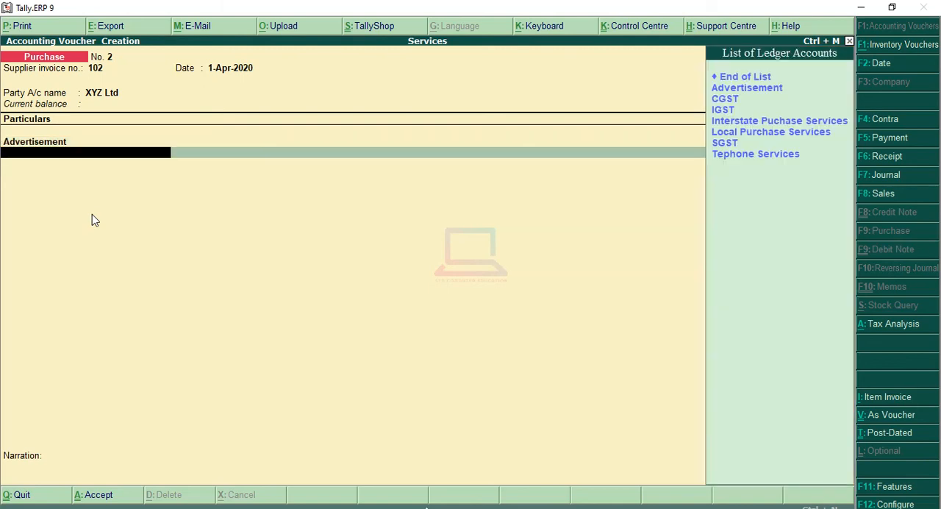
key("Down")
key("Down")
key("Return")
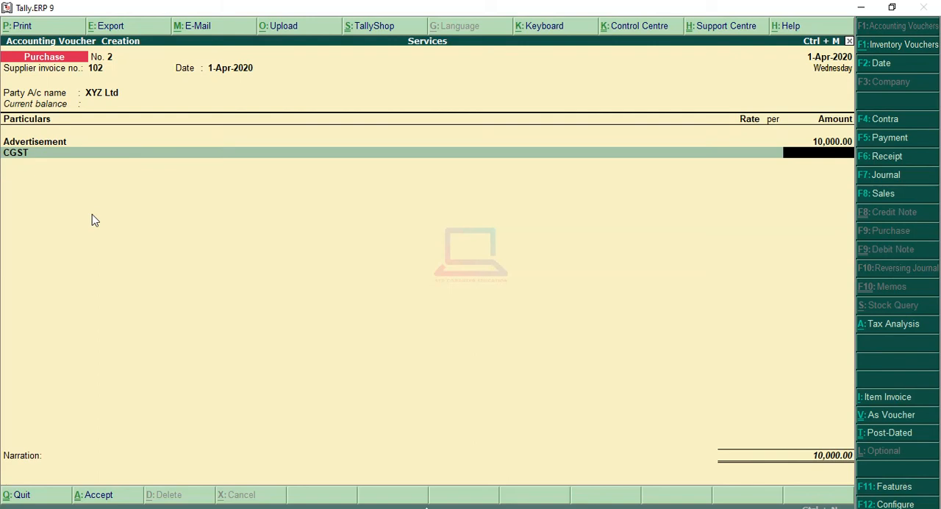
key("BackSpace")
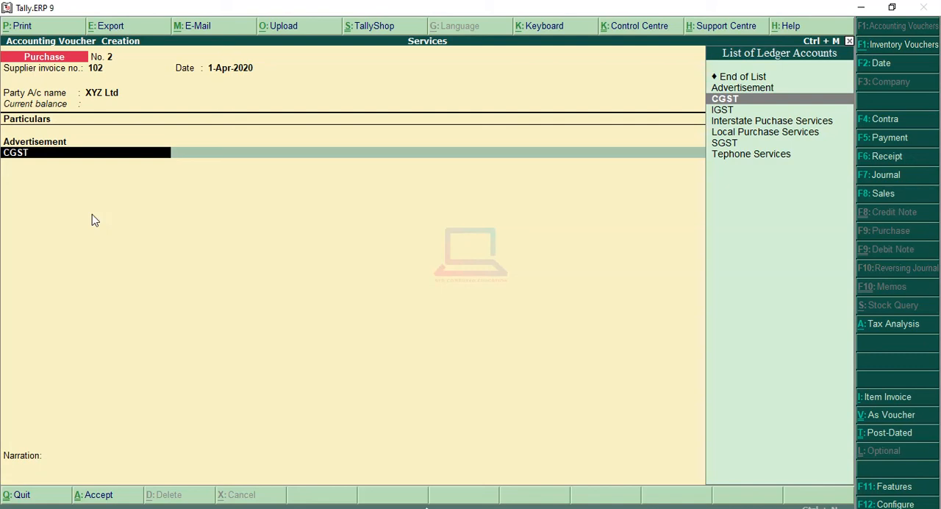
Use the IGST ledger on the second particulars line and accept its automatically calculated amount.
key("Down")
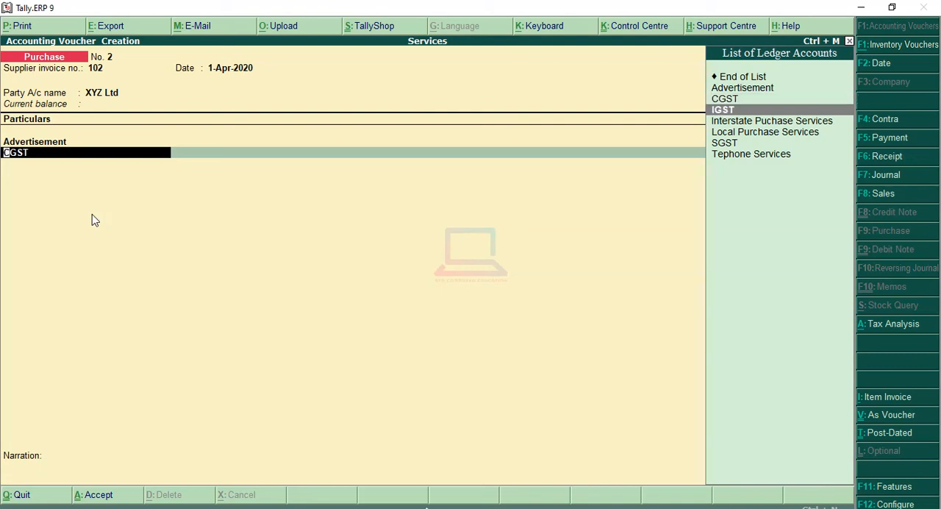
key("Return")
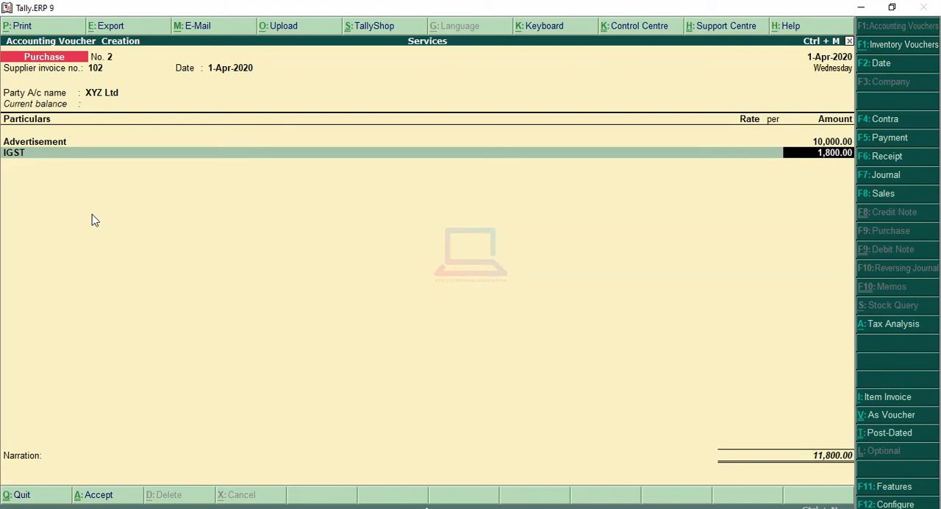
key("Return")
Finish the XYZ Ltd purchase voucher's particulars, leave its narration blank and save it.
key("Return")
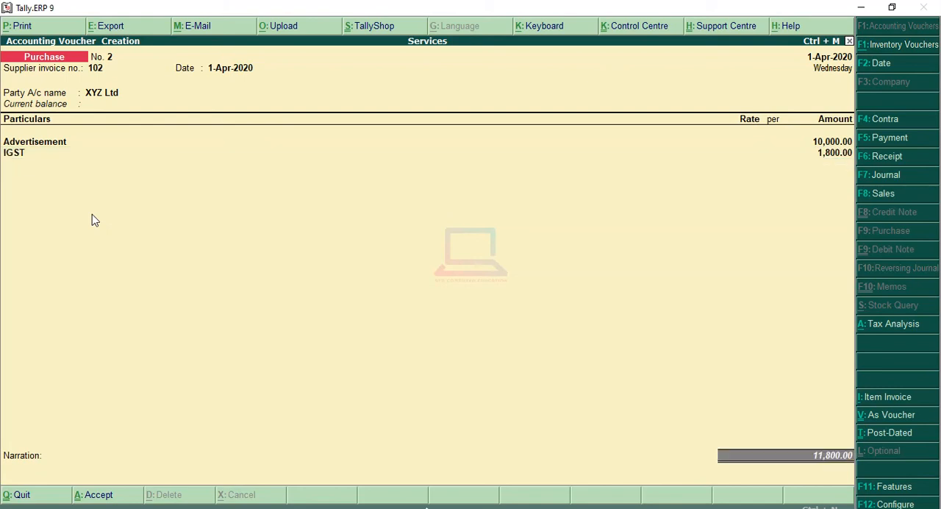
key("Return")
key("Return")
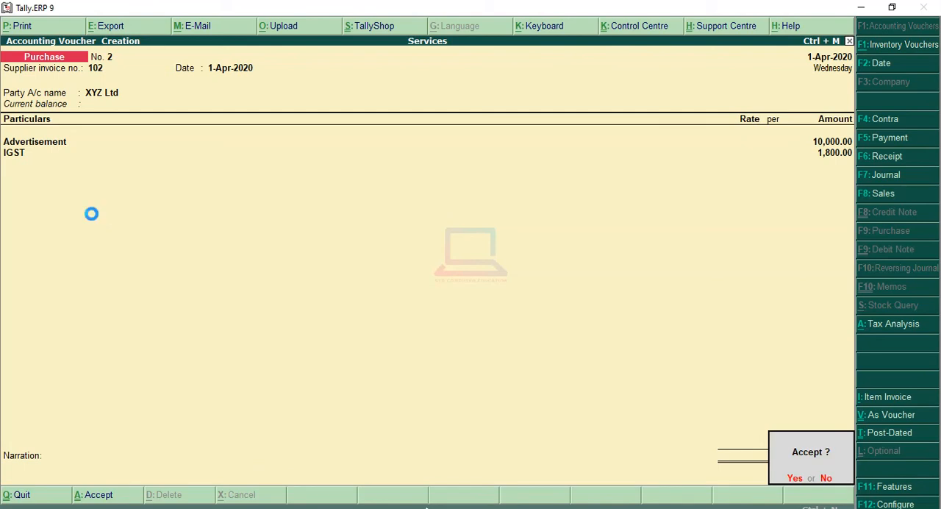
key("Return")
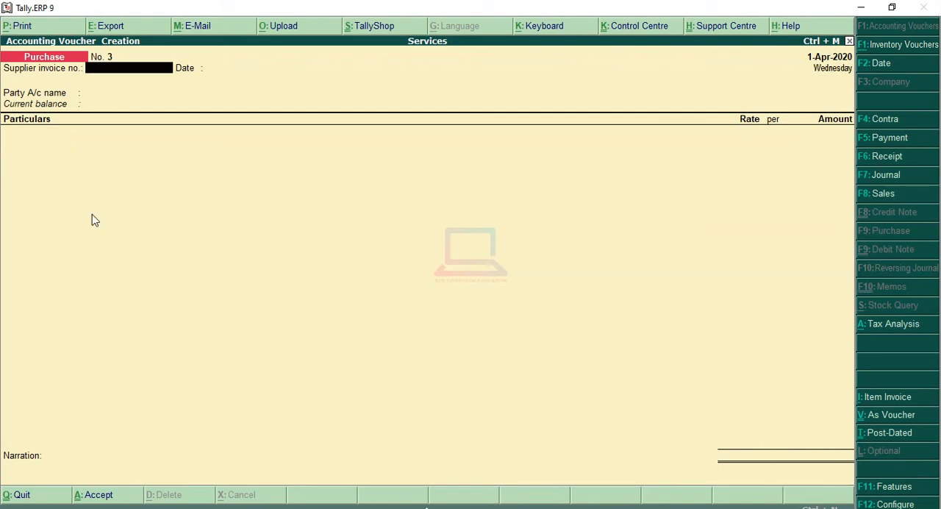